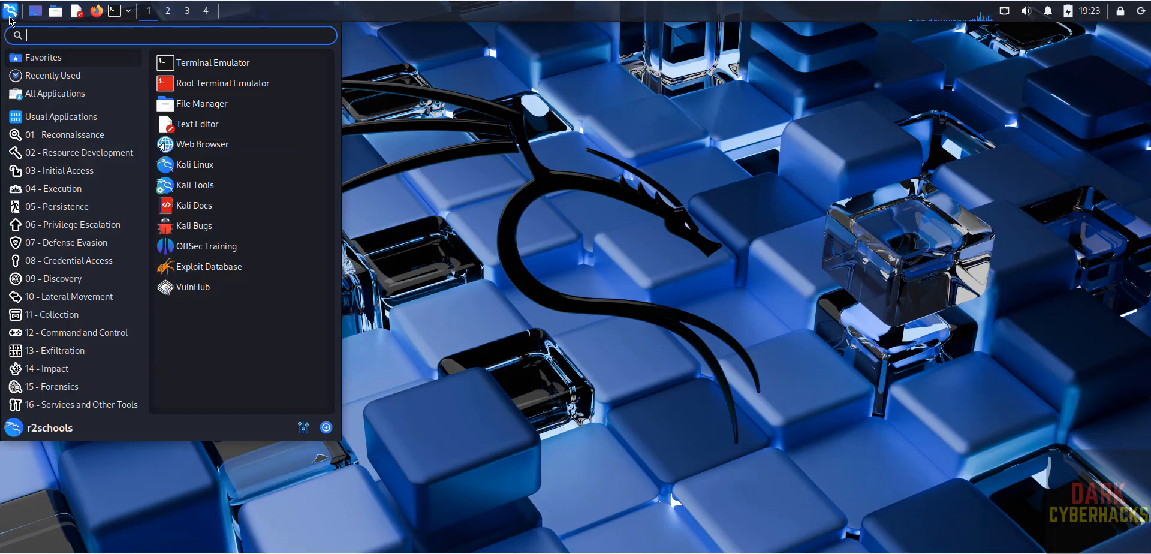
Launch Firefox from the Xfce application menu after a search for nessus finds nothing.
text(nessus)
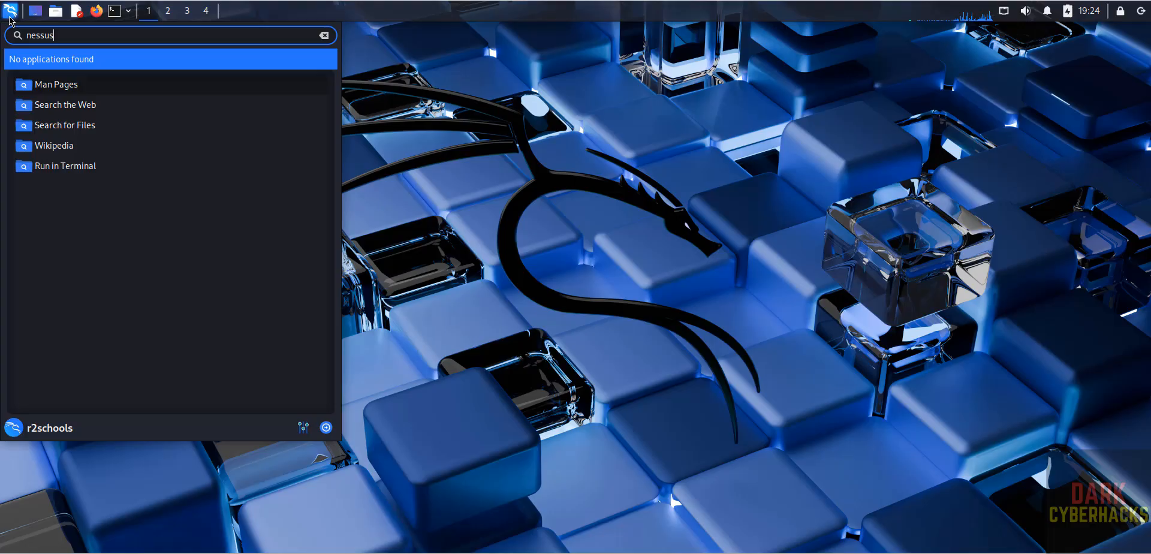
key(Return)
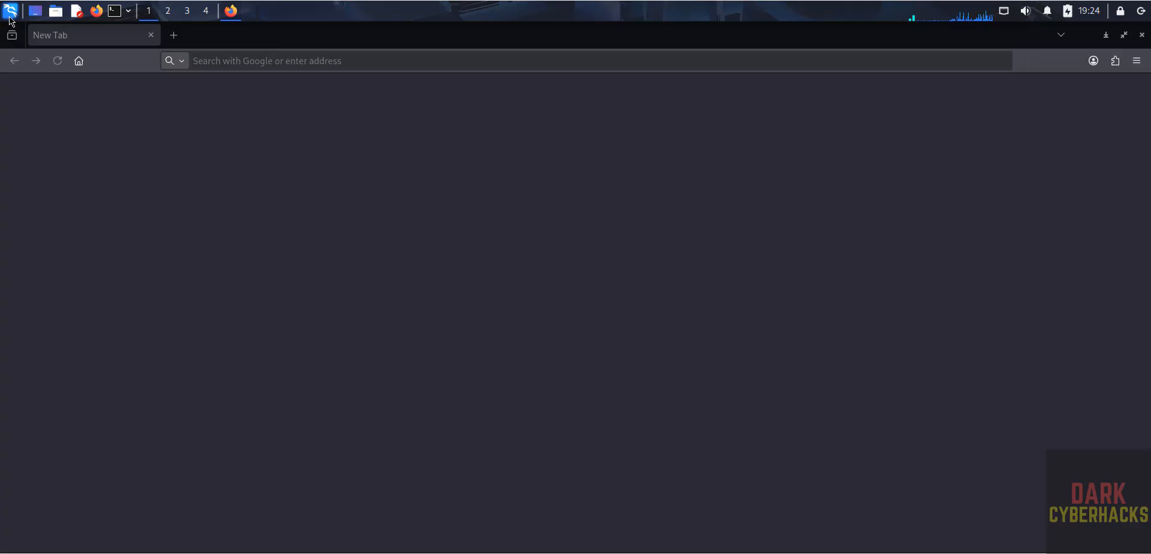
Search Google for 'nessus download' and open the Tenable Nessus Essentials result.
click(389, 62)
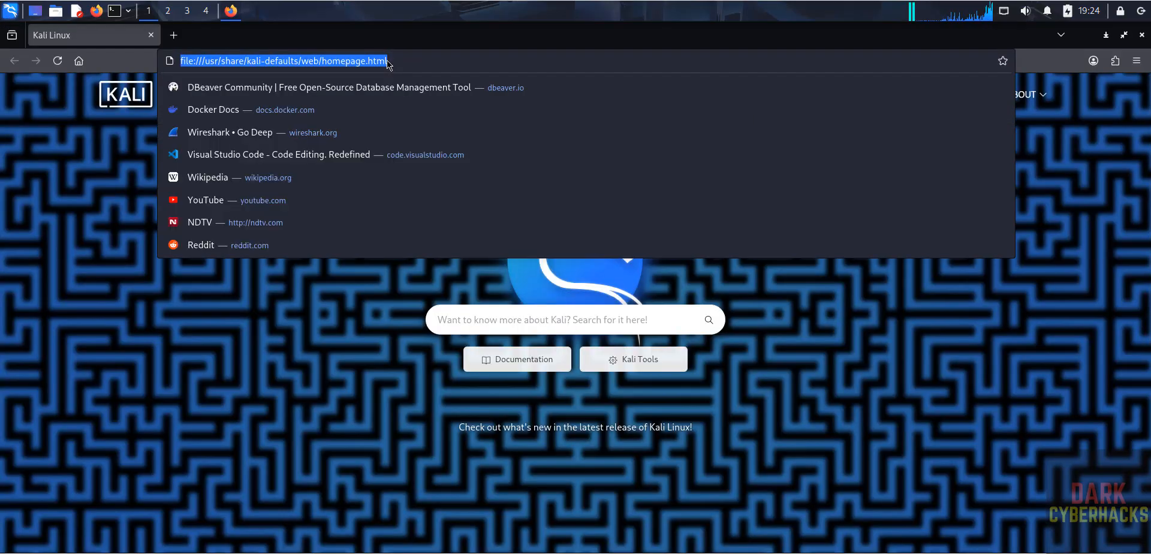
text(google.com)
key(Return)
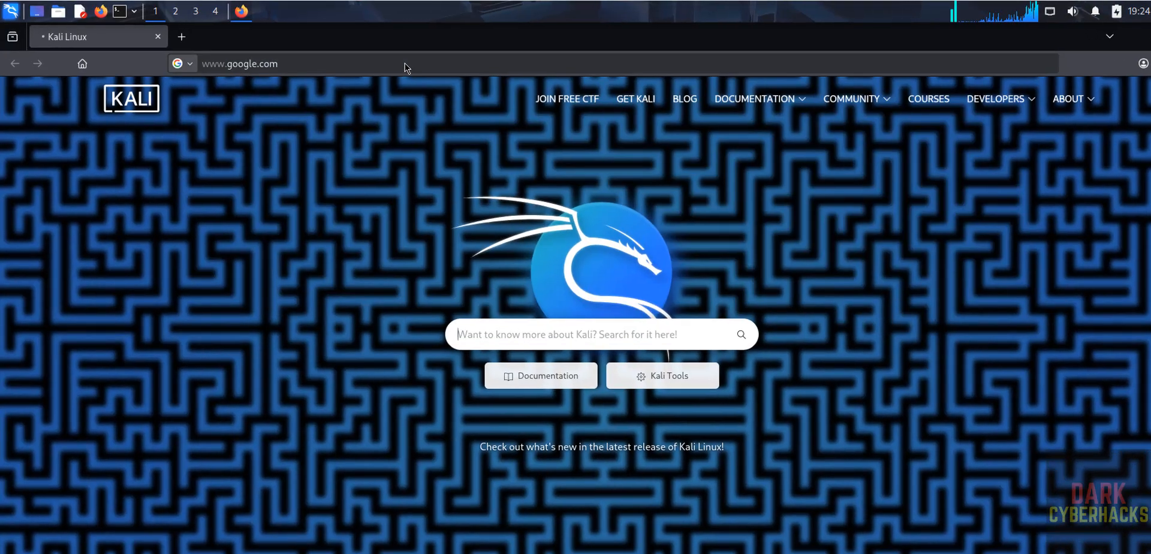
click(670, 398)
text(nessu)
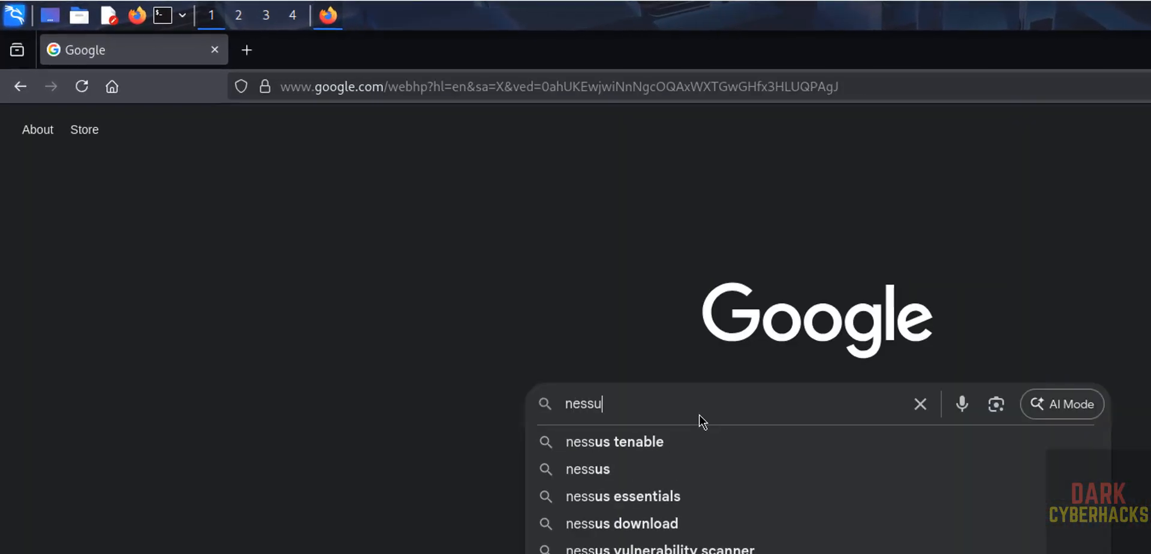
text(s download)
key(Return)
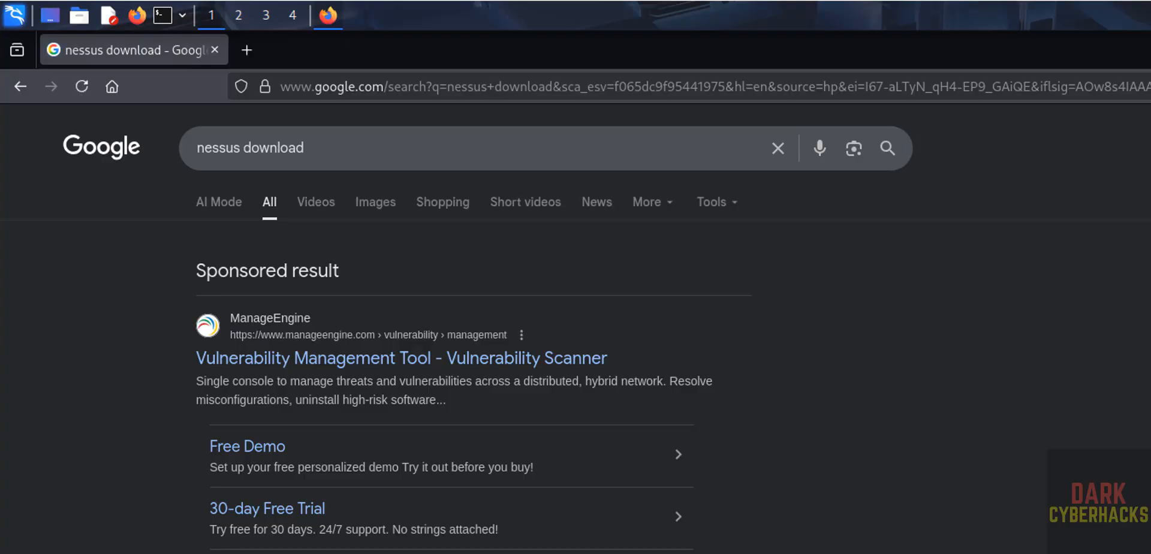
scroll(474, 360, down, 10)
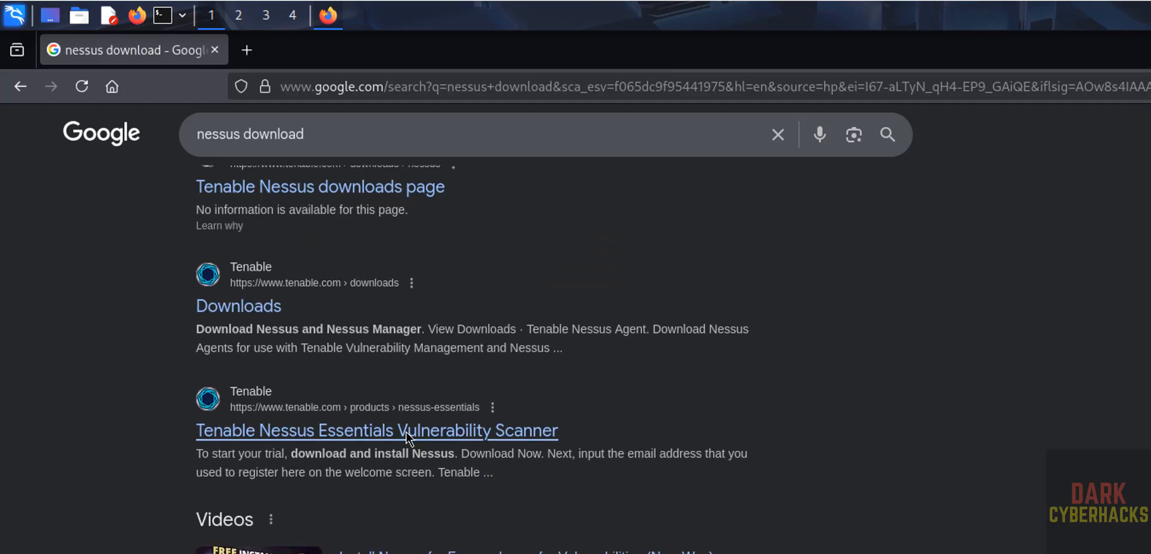
click(454, 439)
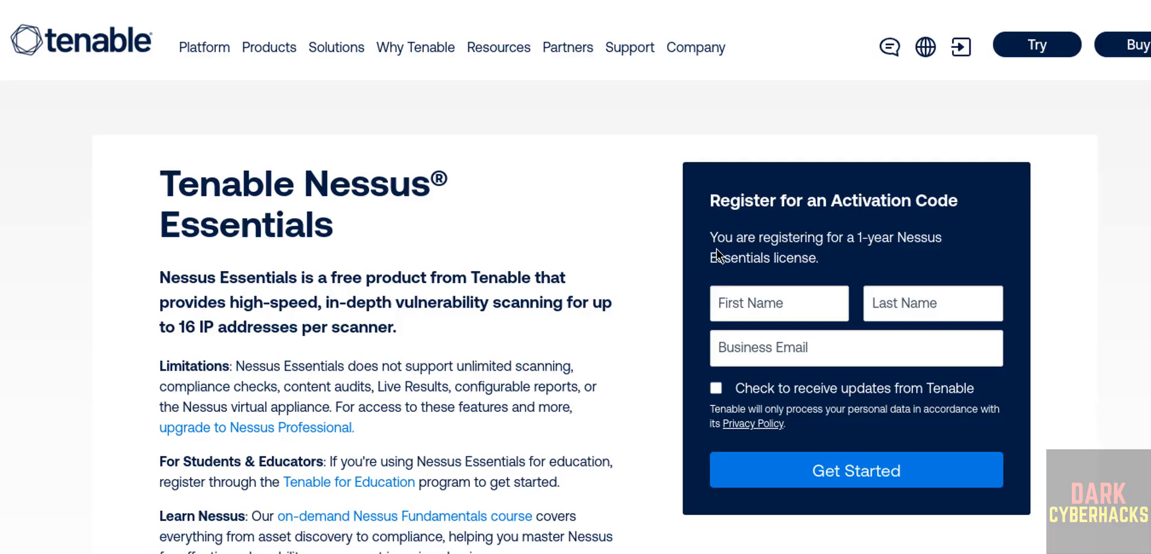
Submit the activation-code registration form with a first name, last name and business email.
click(735, 307)
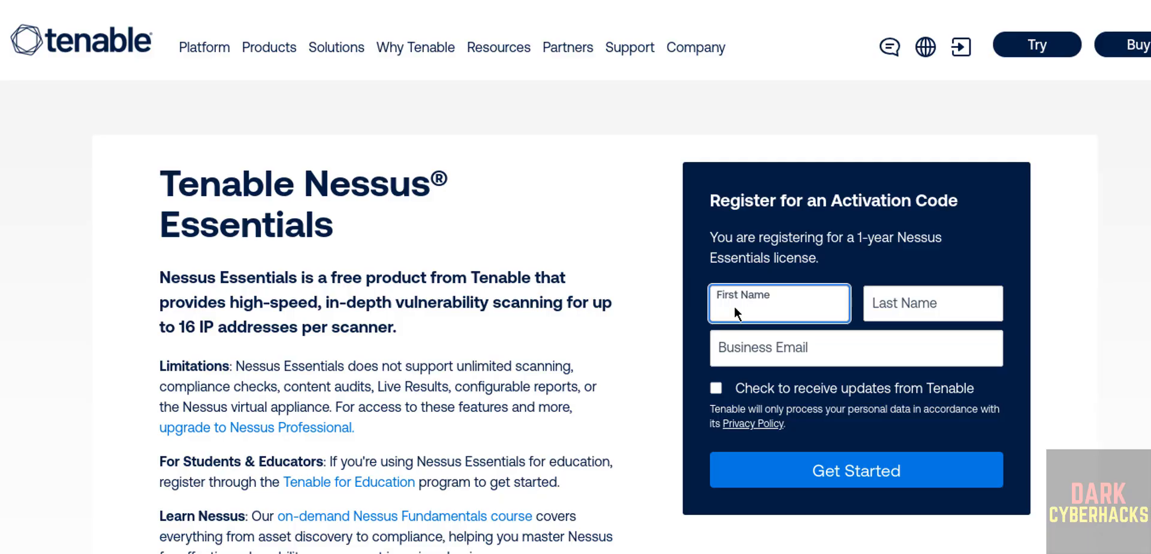
key(Tab)
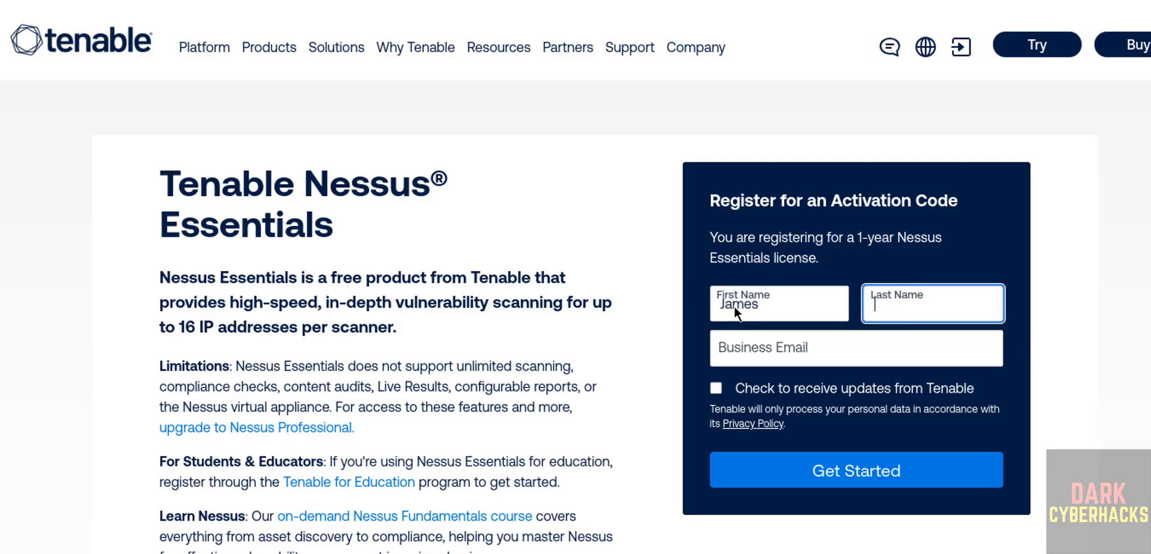
text(David)
key(Tab)
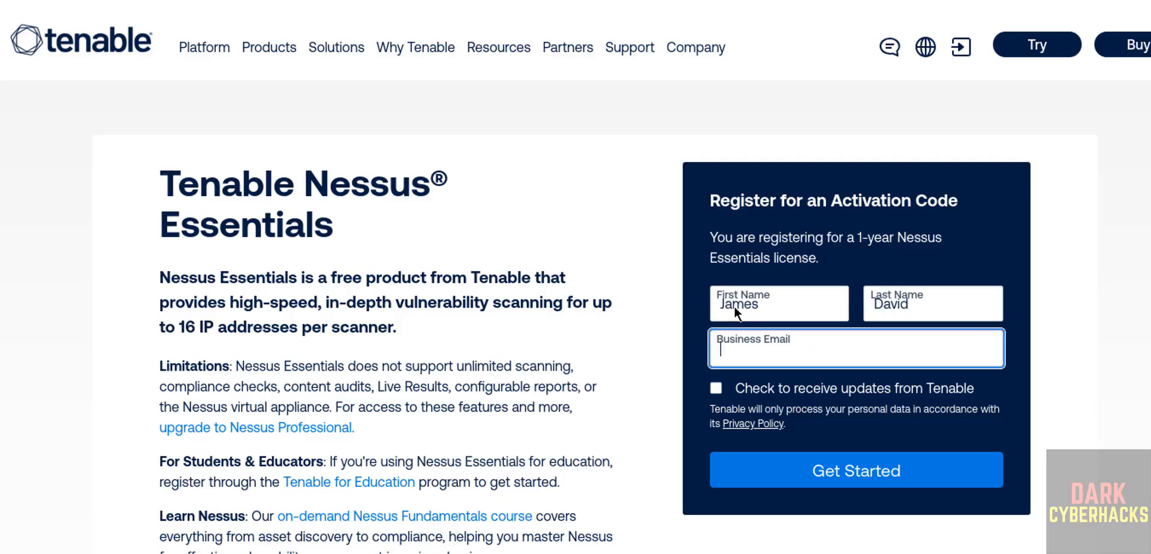
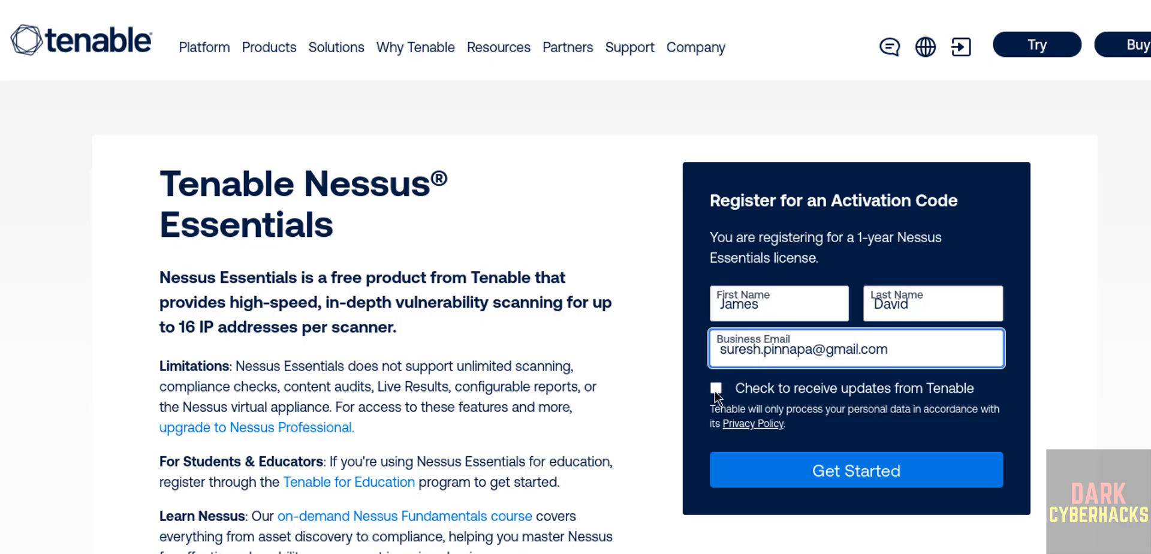
click(756, 467)
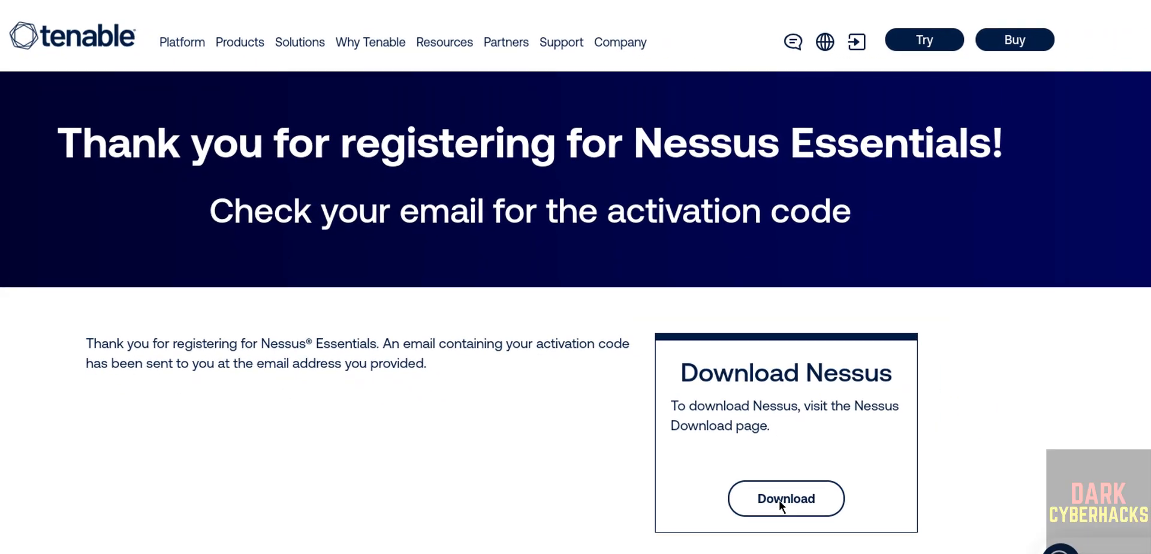
On Tenable Downloads, choose Nessus 10.10.0 for the Linux - Debian - amd64 platform.
click(779, 498)
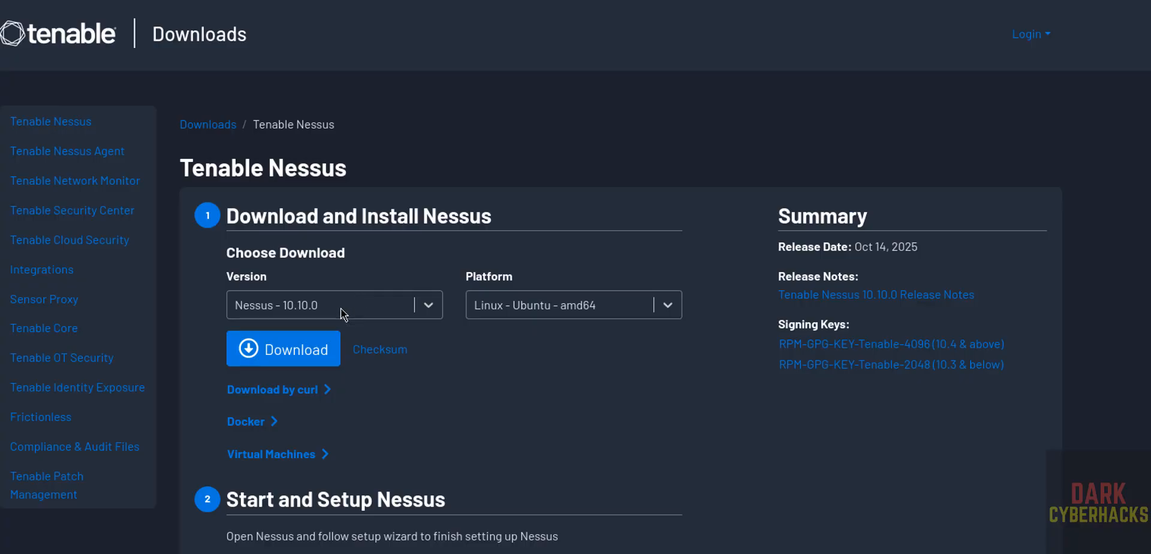
click(341, 309)
click(340, 308)
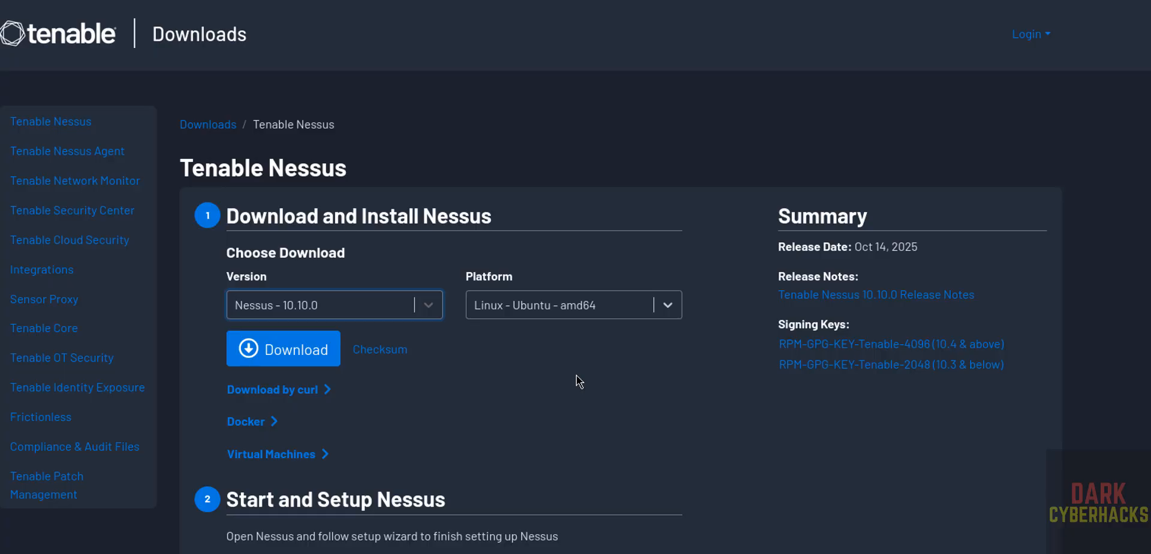
click(606, 306)
key(Up)
key(Up)
key(Up)
key(Up)
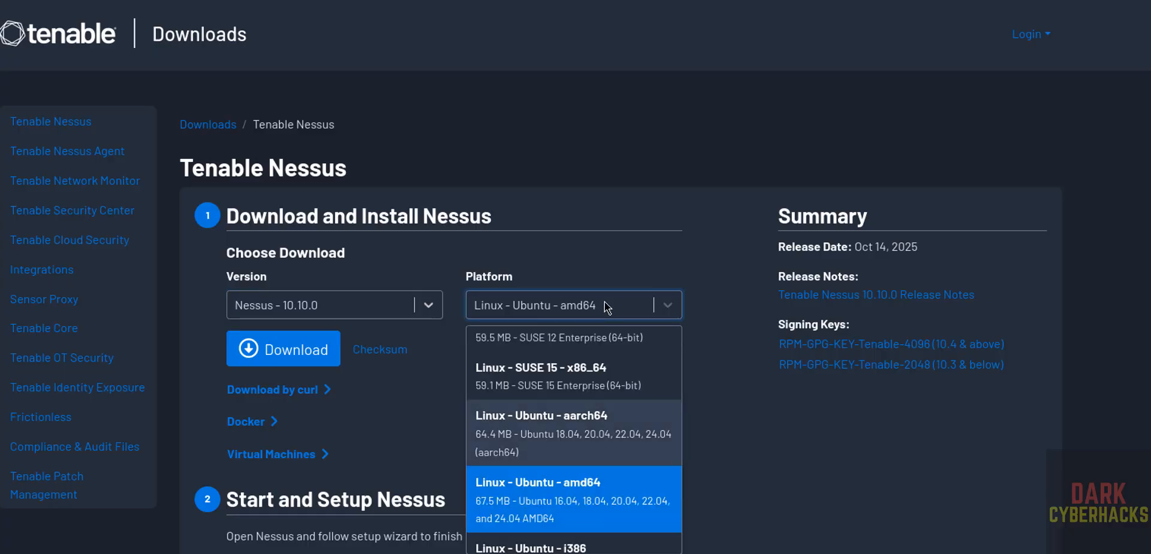
key(Up)
key(Up)
key(Up)
key(Up)
key(Up)
key(Up)
key(Up)
key(Up)
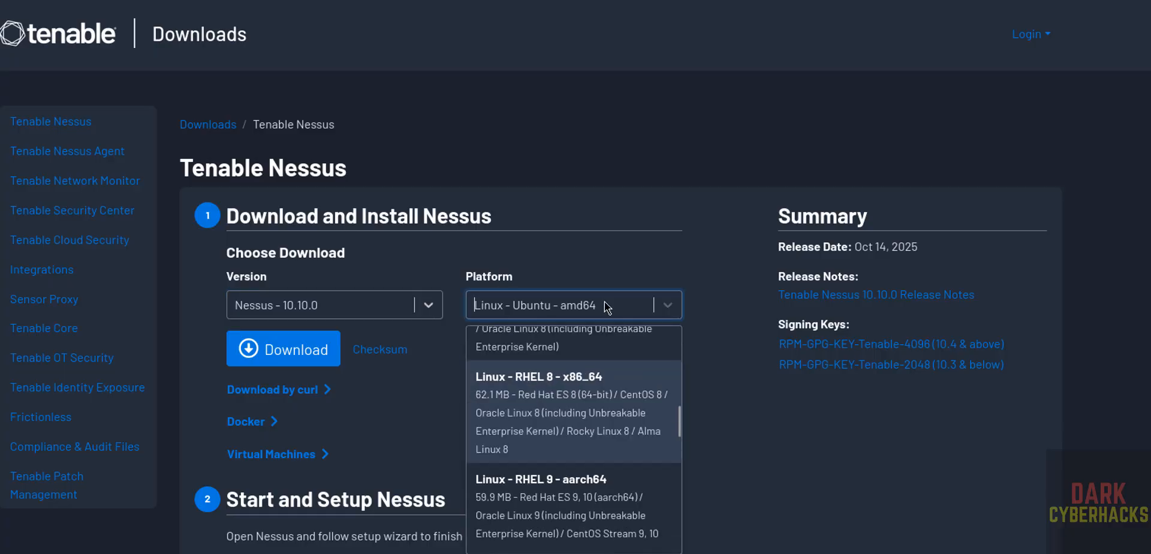
key(Up)
key(Up)
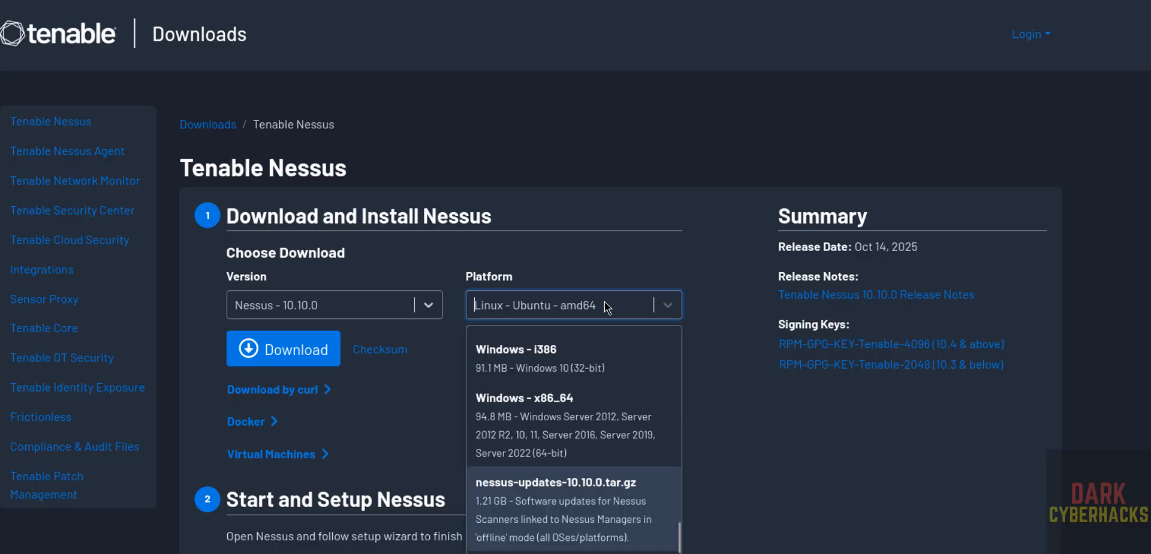
key(Up)
key(Down)
key(Down)
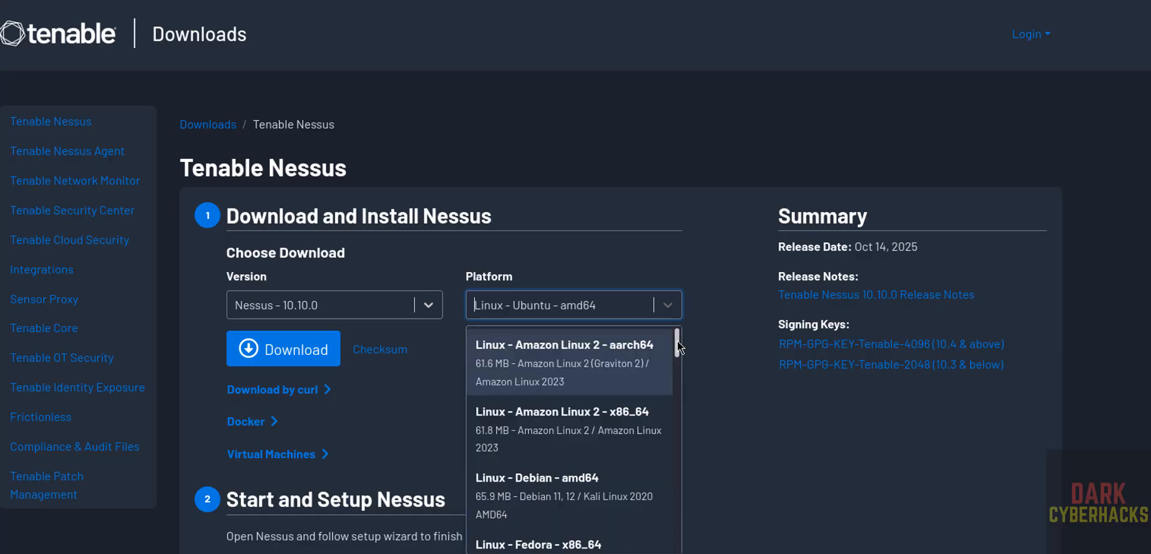
scroll(674, 347, down, 1)
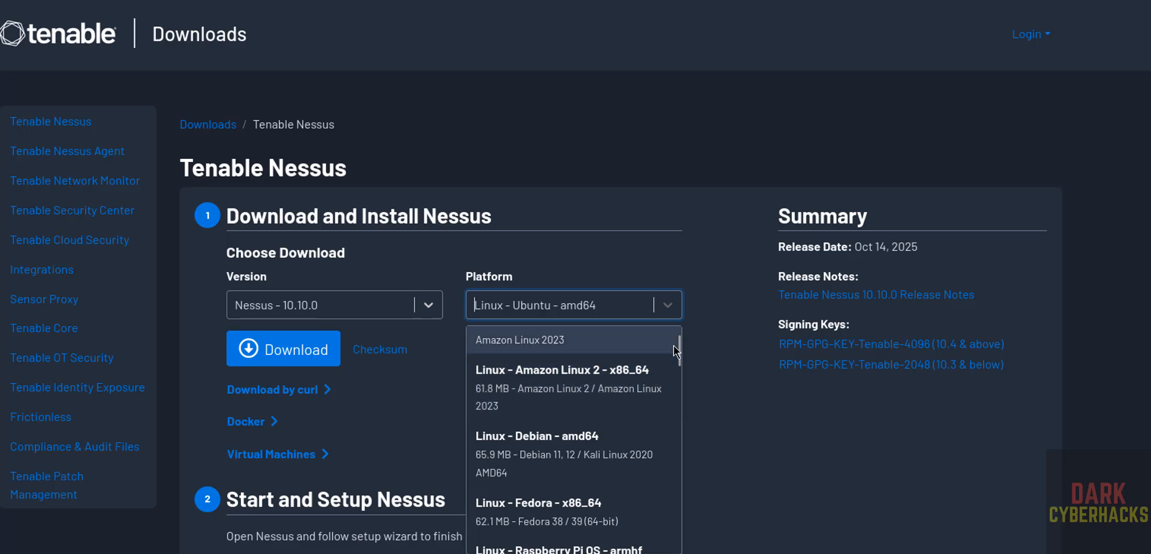
scroll(681, 350, down, 2)
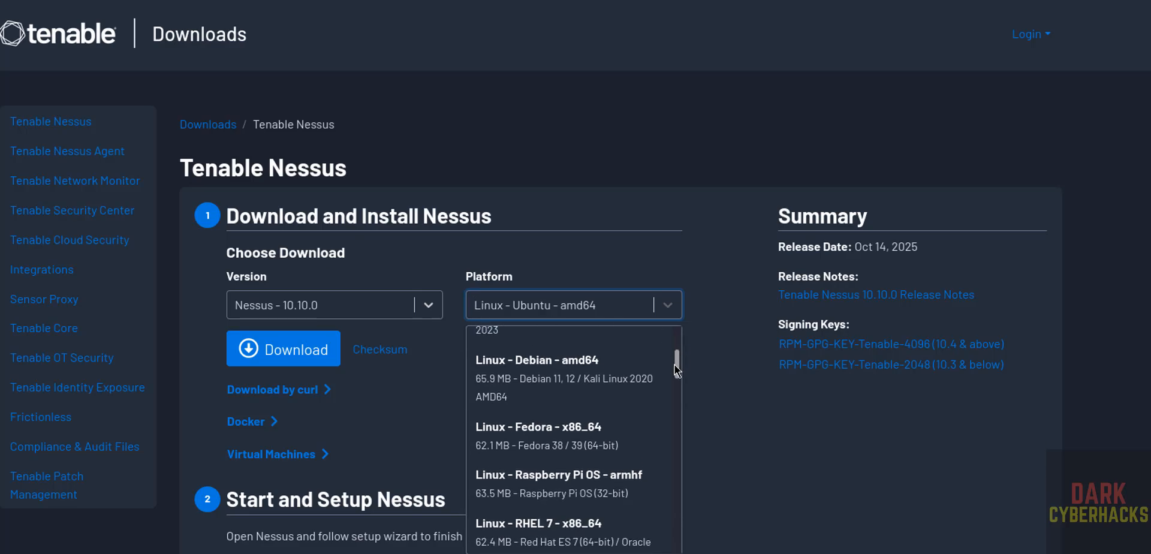
click(541, 382)
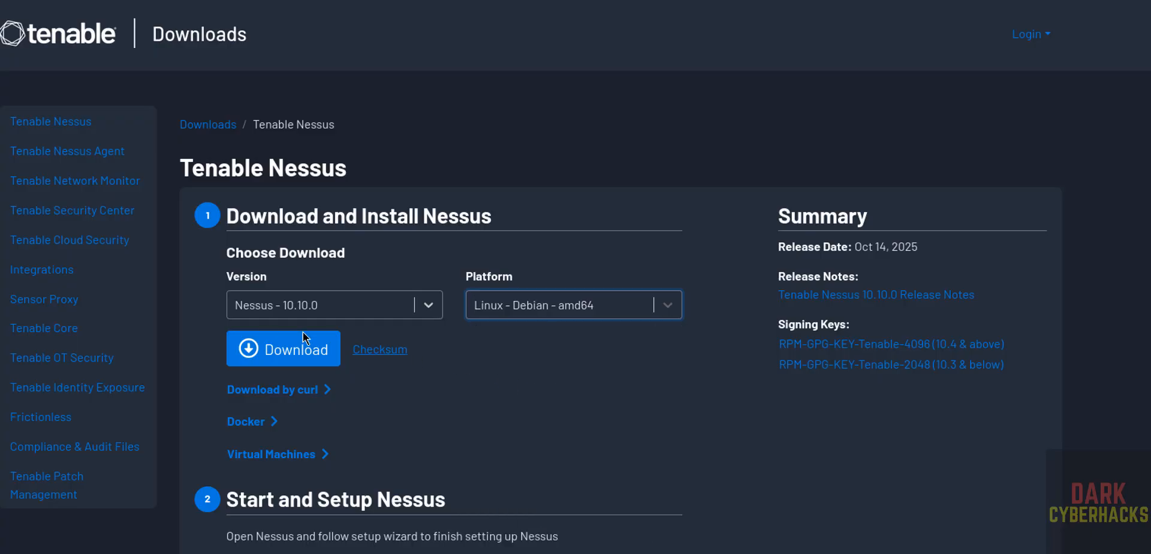
Download Nessus-10.10.0-debian10_amd64.deb after accepting the license, and check recent downloads.
click(251, 353)
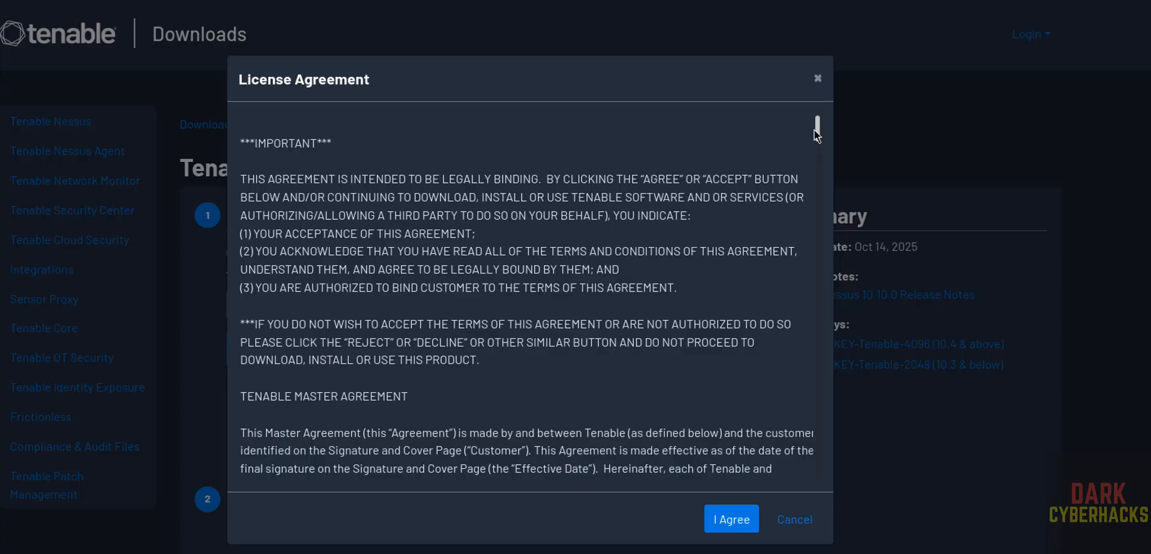
drag(818, 131, 821, 487)
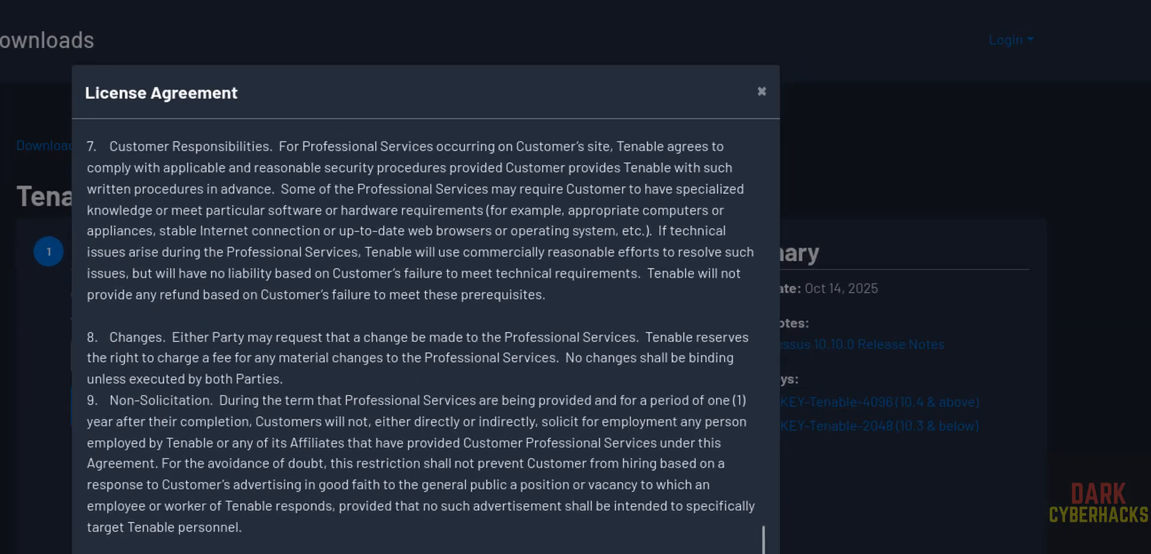
click(731, 519)
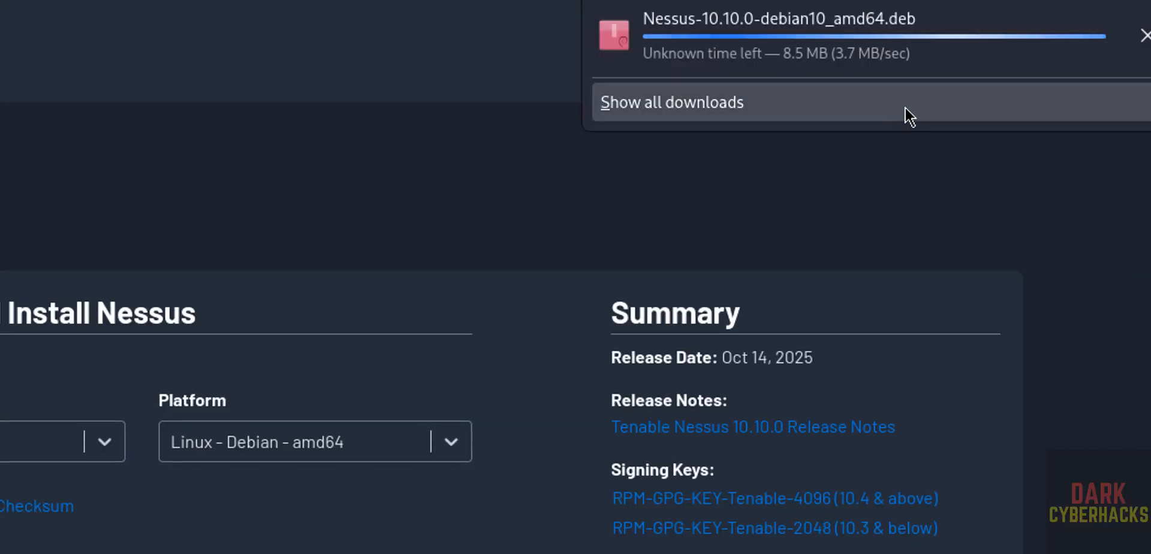
click(359, 443)
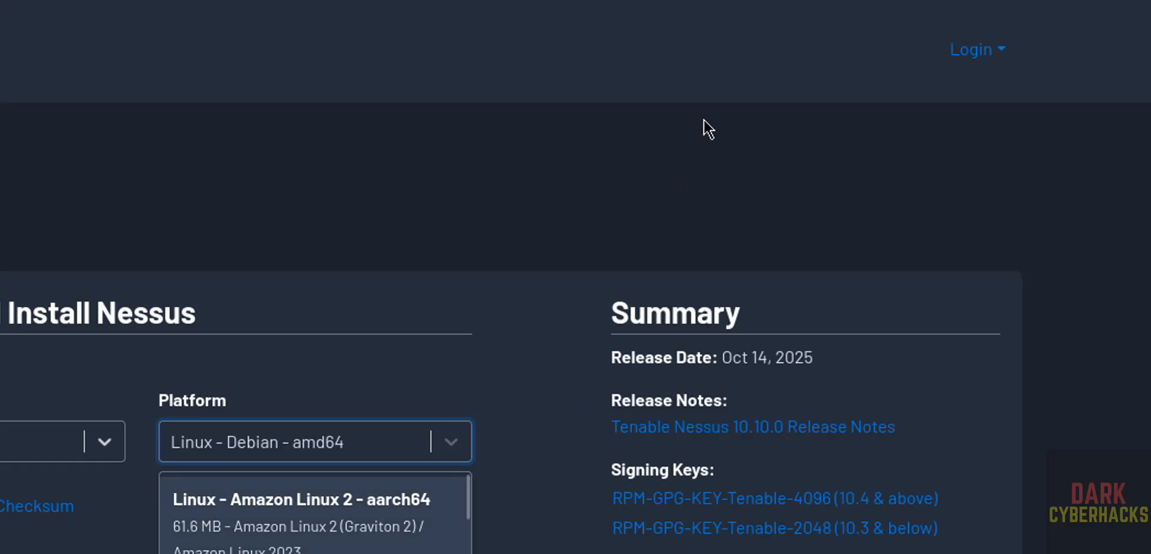
click(1138, 1)
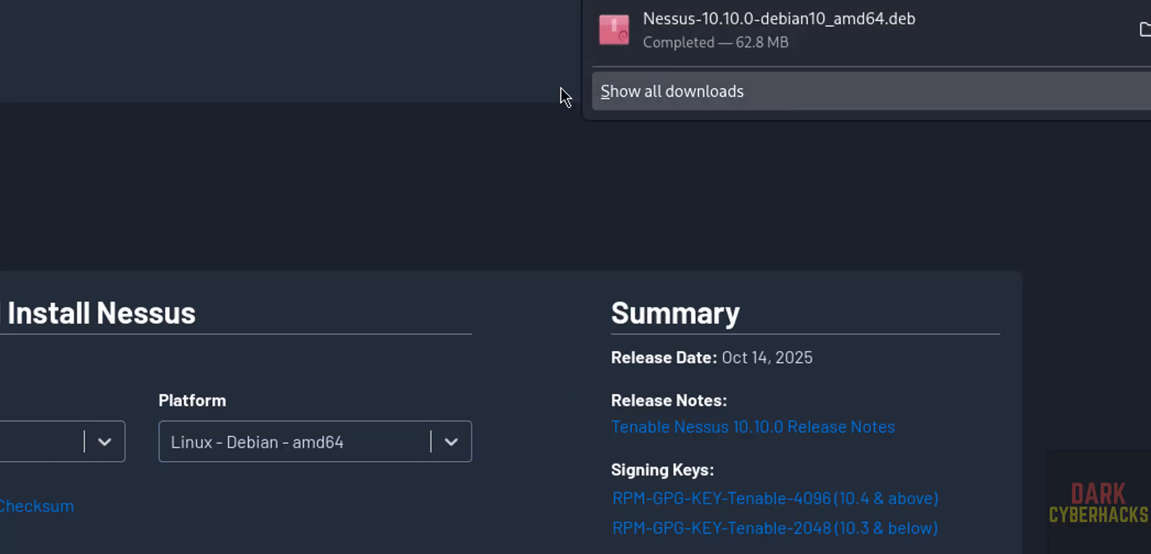
Change into the Downloads folder and list its files.
text(cd Dow)
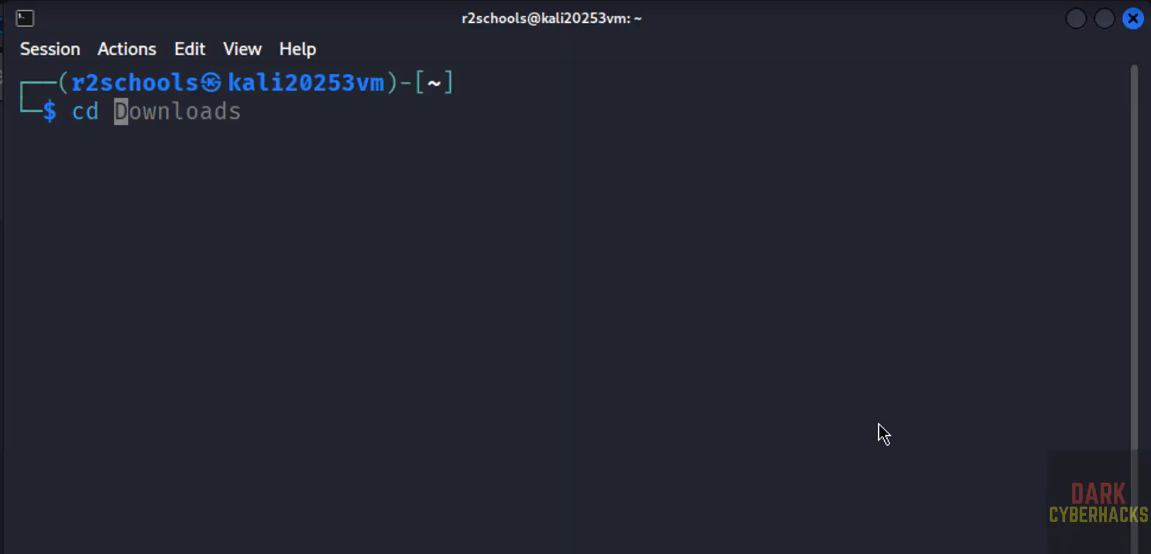
key(Right)
key(Return)
text(ls)
key(Return)
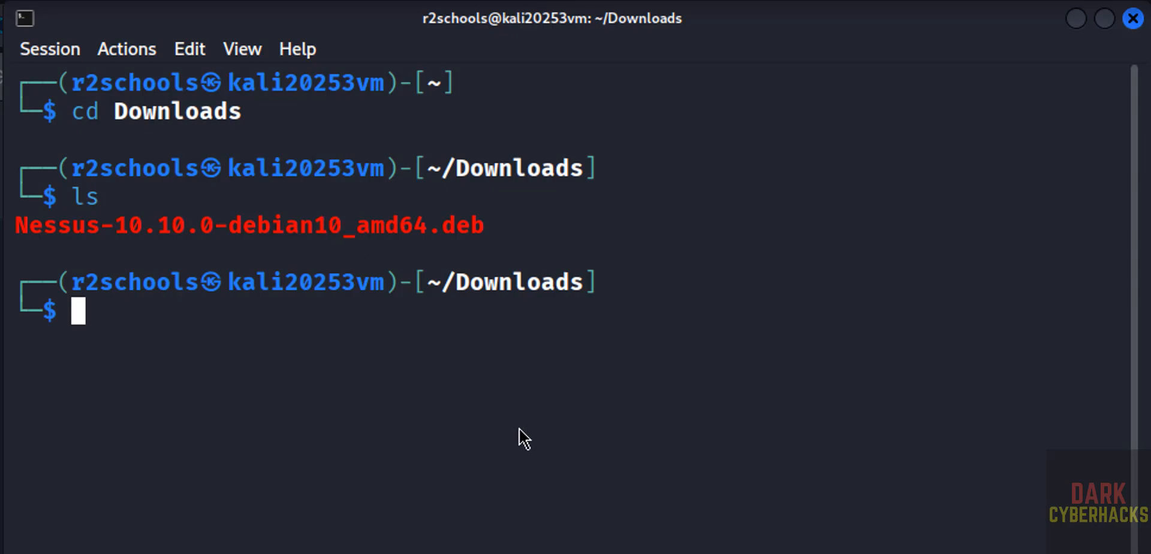
Install Nessus-10.10.0-debian10_amd64.deb with sudo dpkg -i, entering the sudo password.
text(sudo )
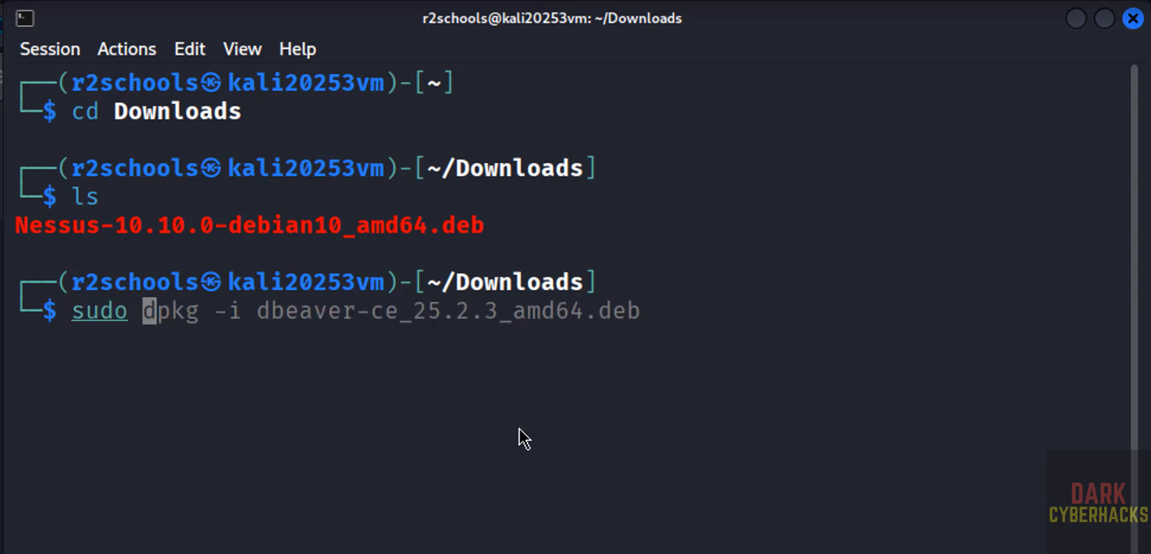
text(dpkg )
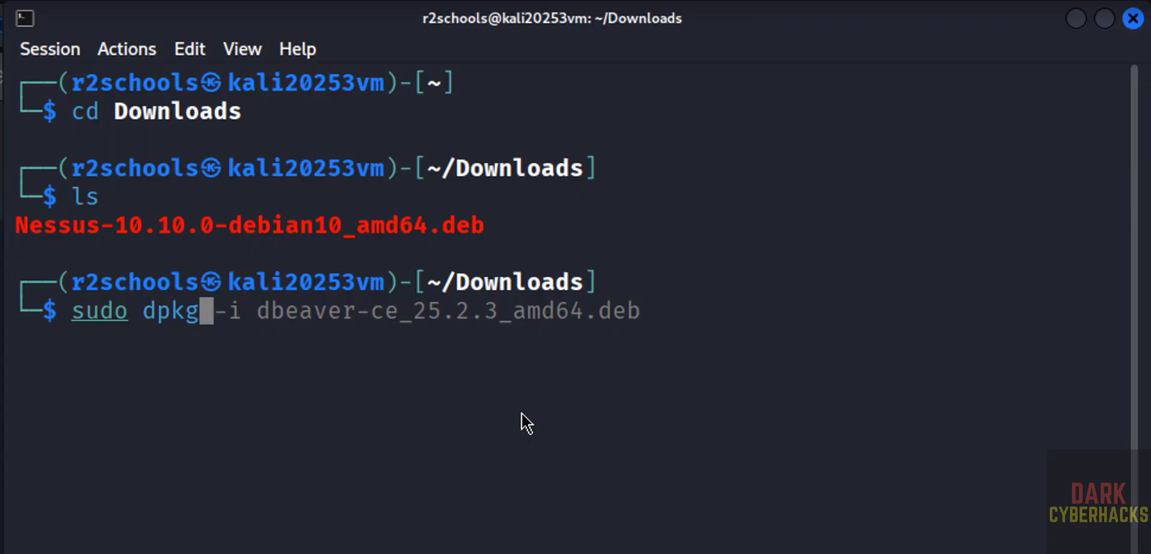
text(-i Nesuss)
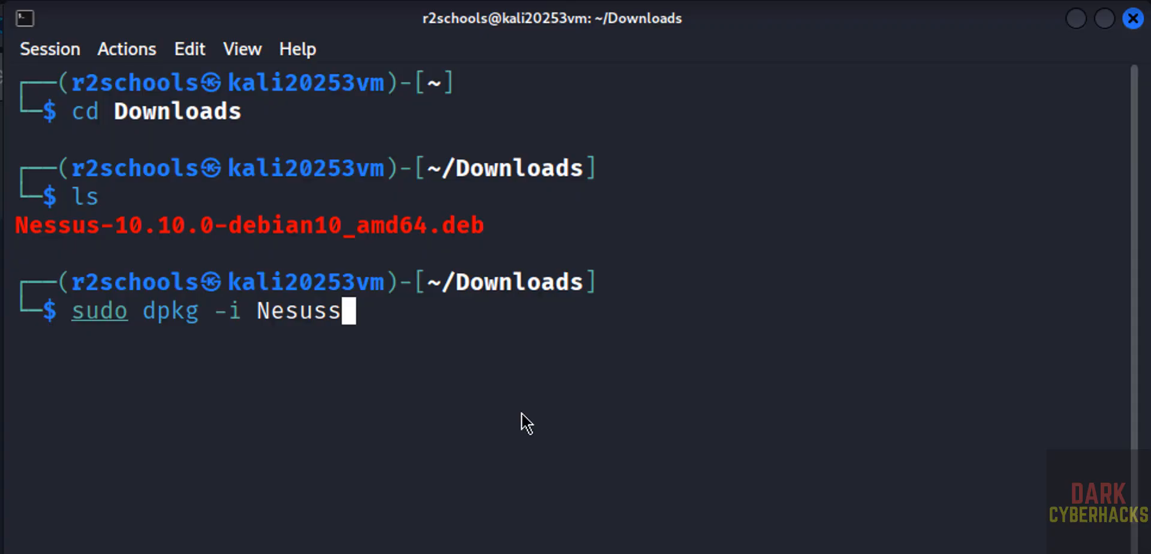
key(BackSpace)
key(BackSpace)
key(BackSpace)
text(su)
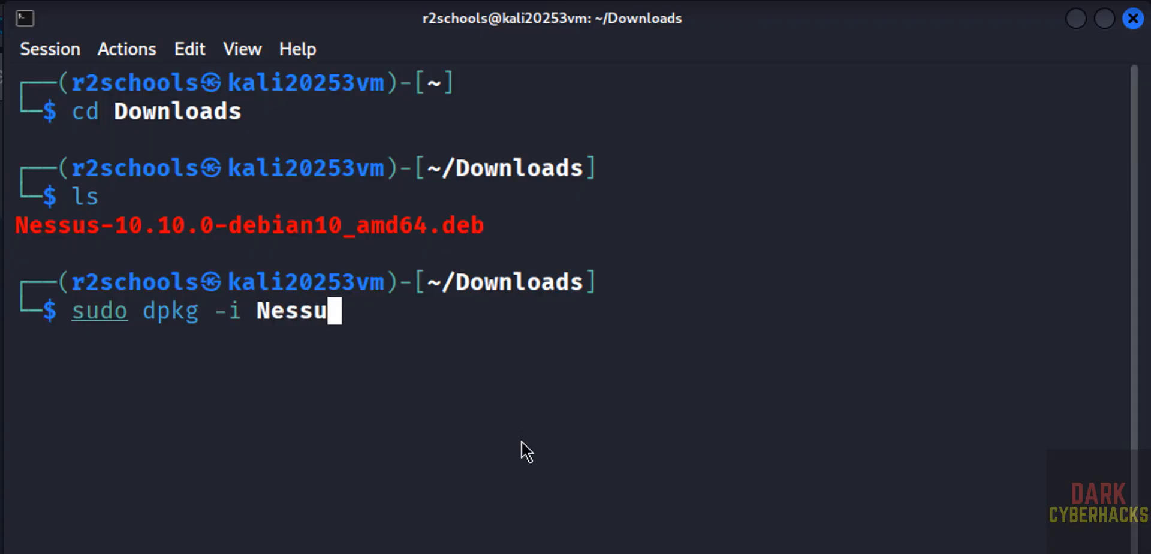
text(s)
key(Tab)
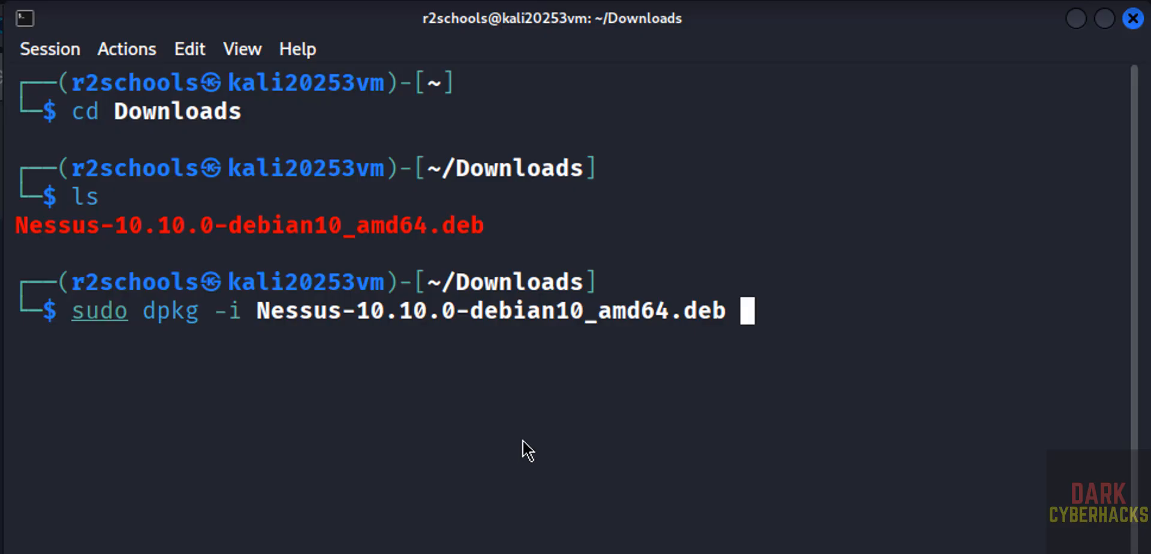
key(Return)
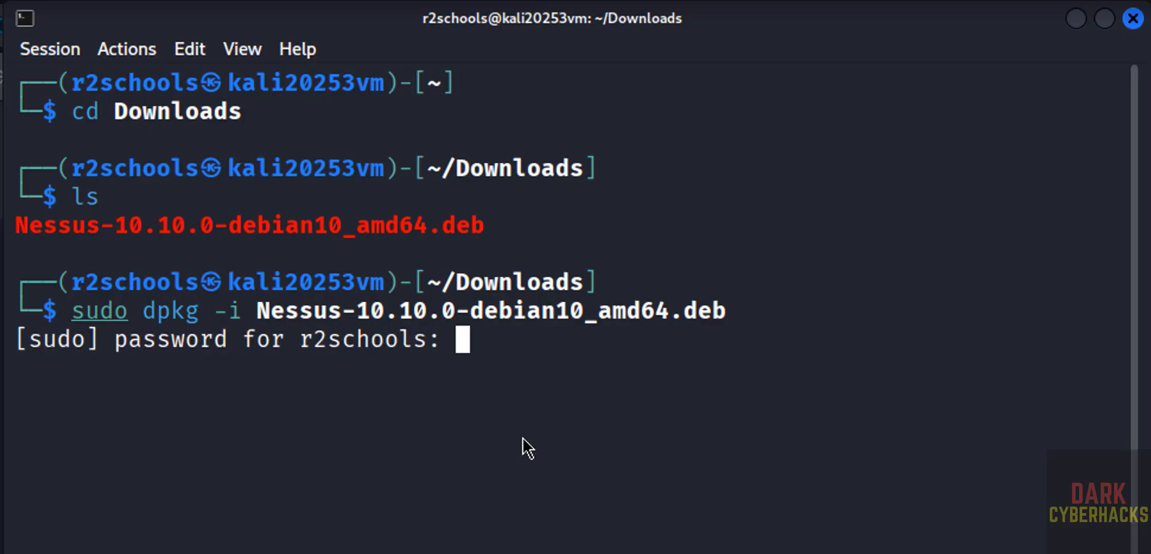
key(Return)
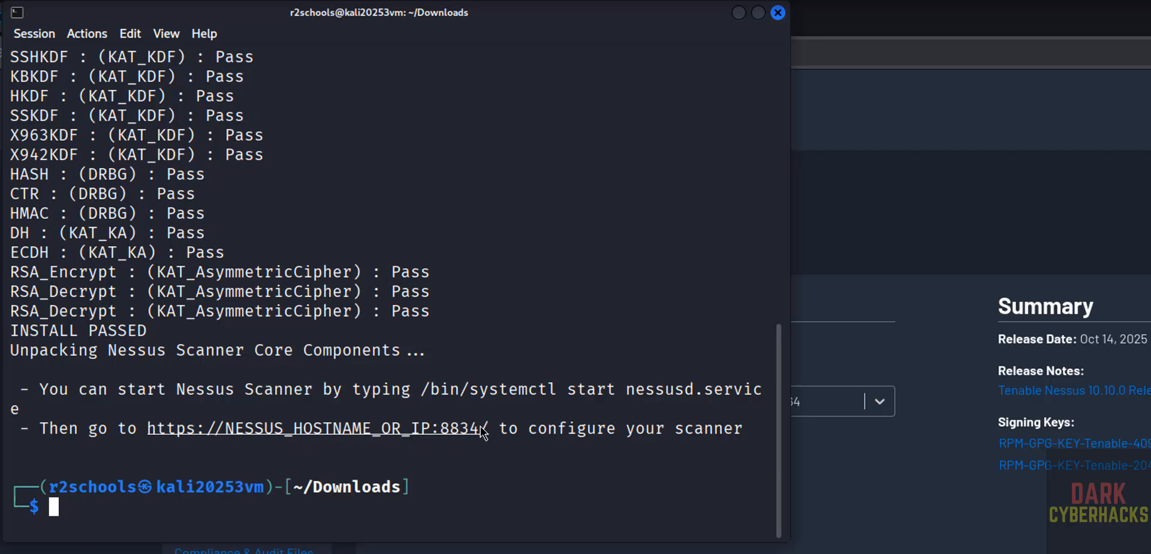
Open a new Firefox tab and check the machine's hostname in the terminal.
key(alt+Tab)
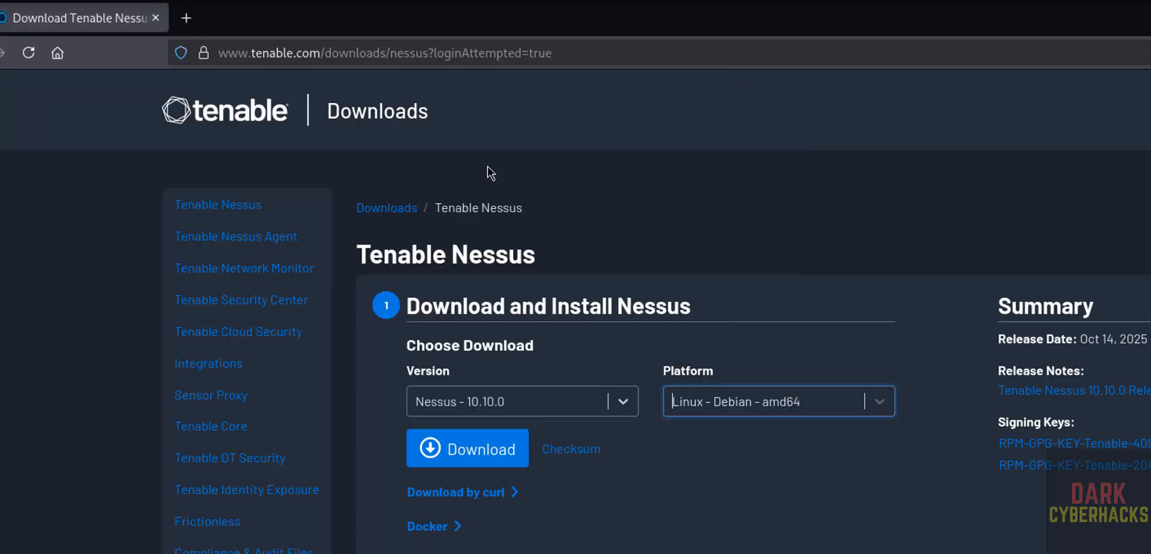
key(ctrl+t)
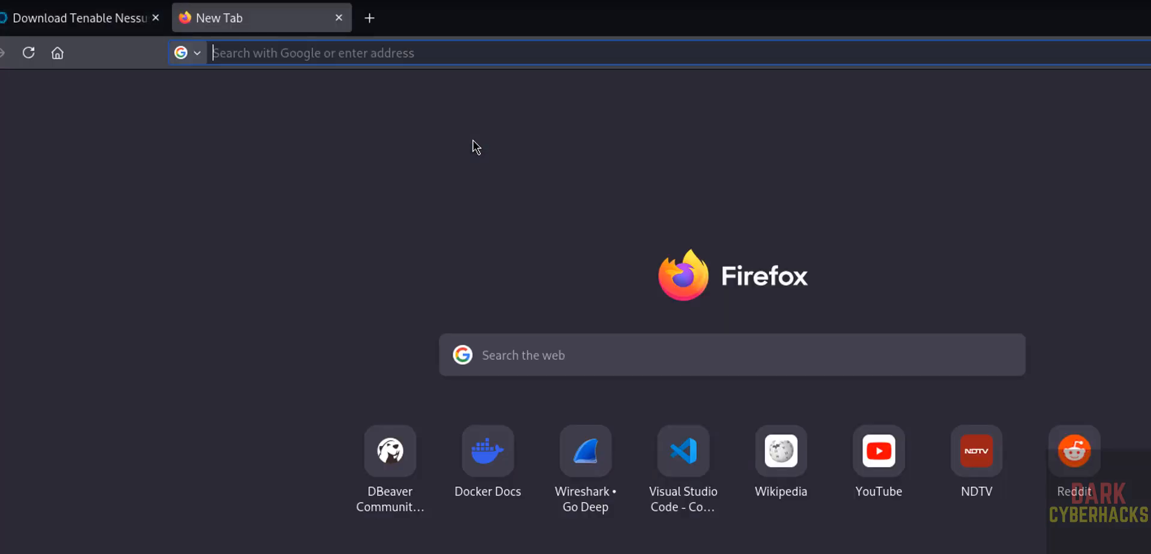
text(https)
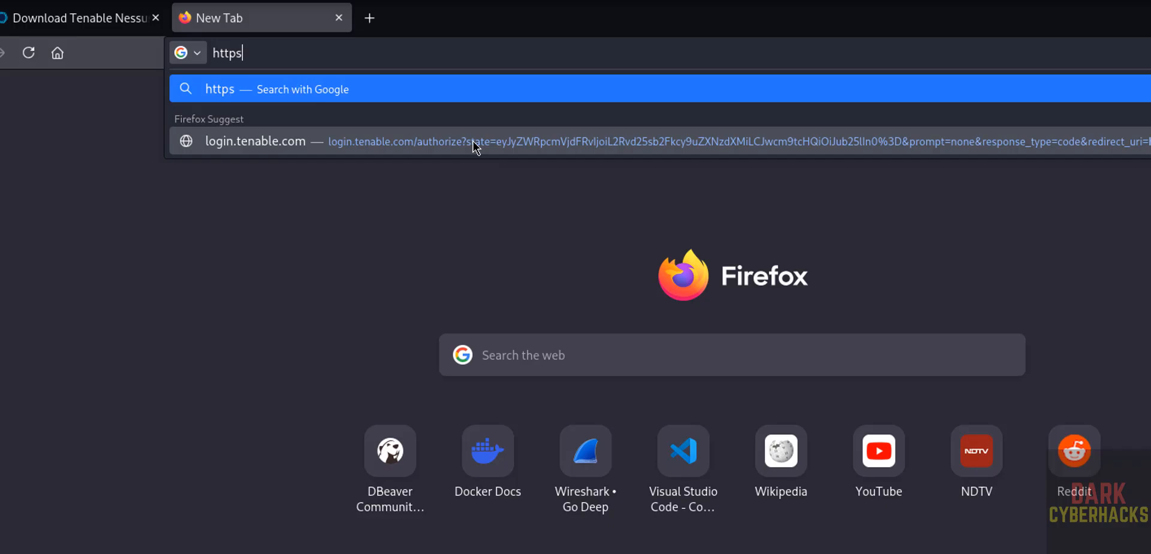
text(://)
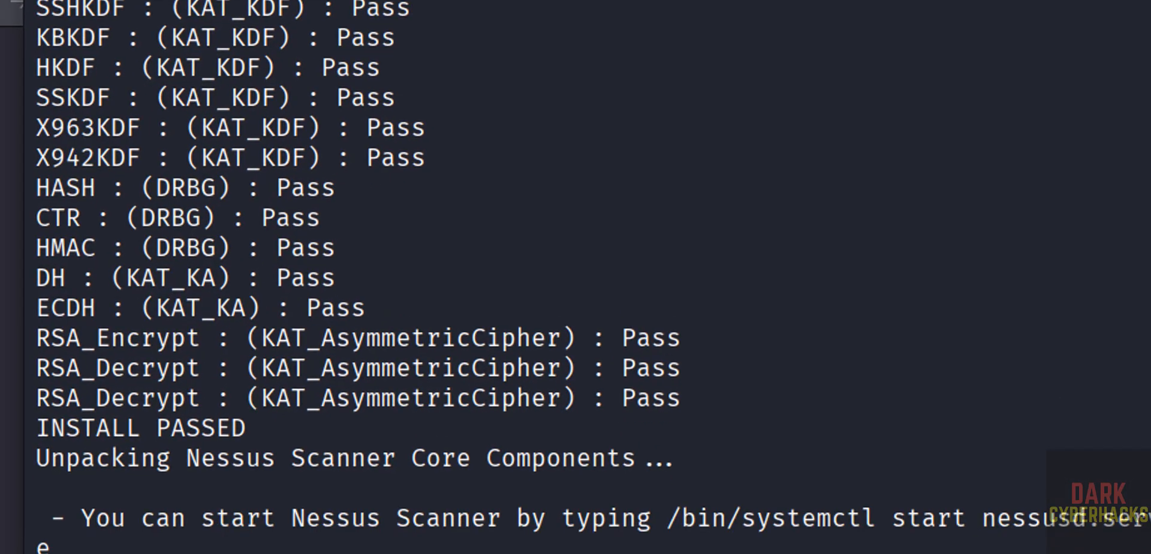
text(hostname)
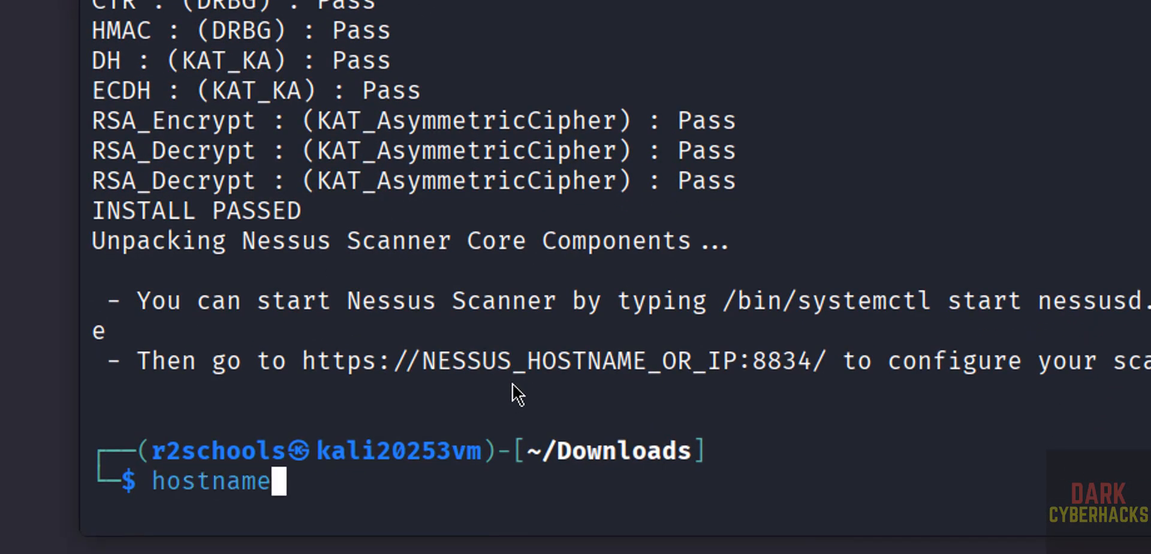
key(Return)
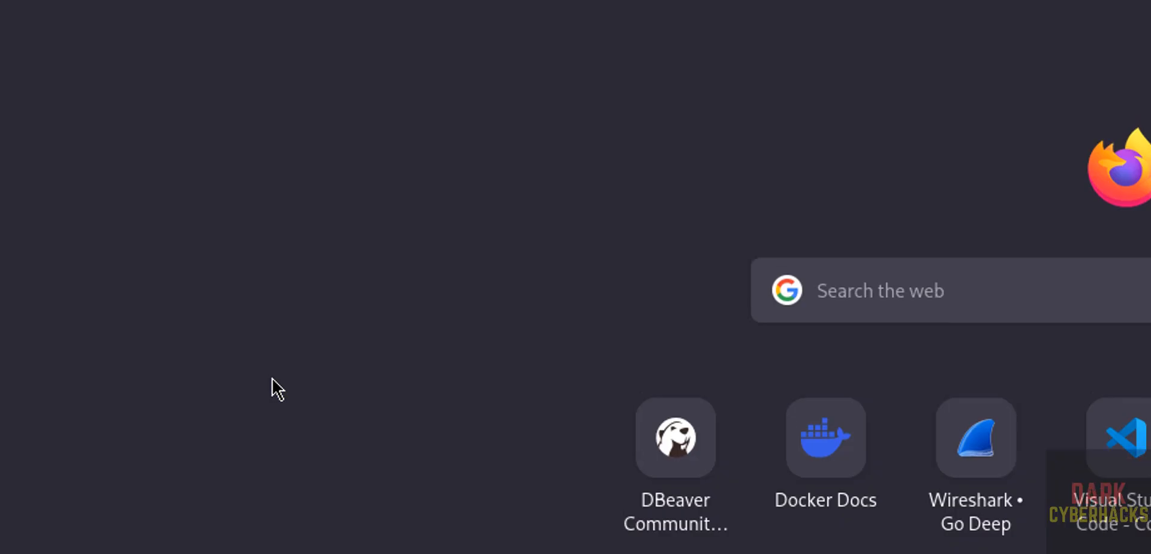
text(https://kali20253vm)
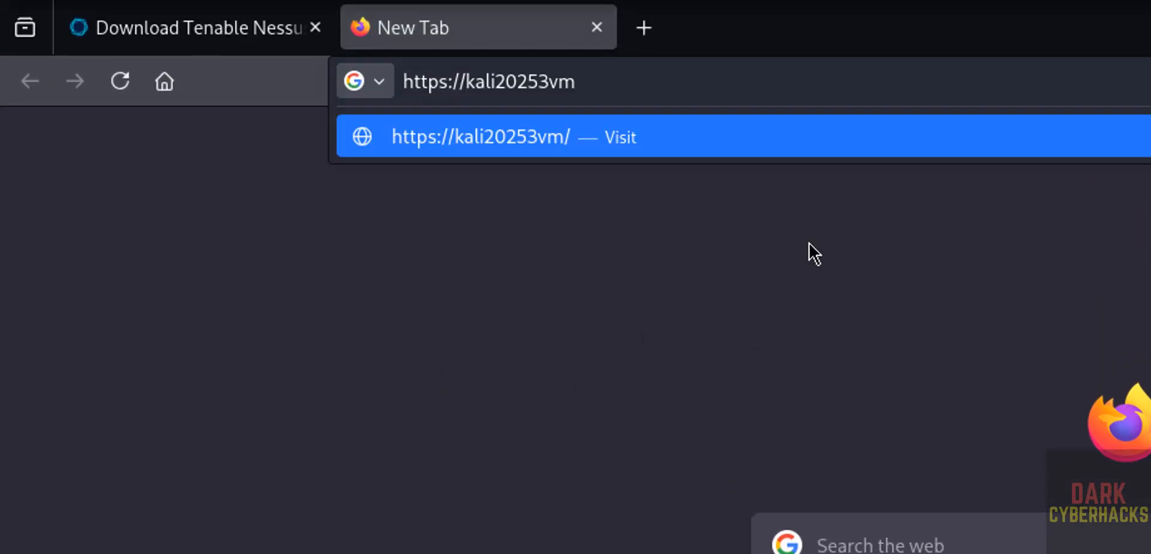
text(.)
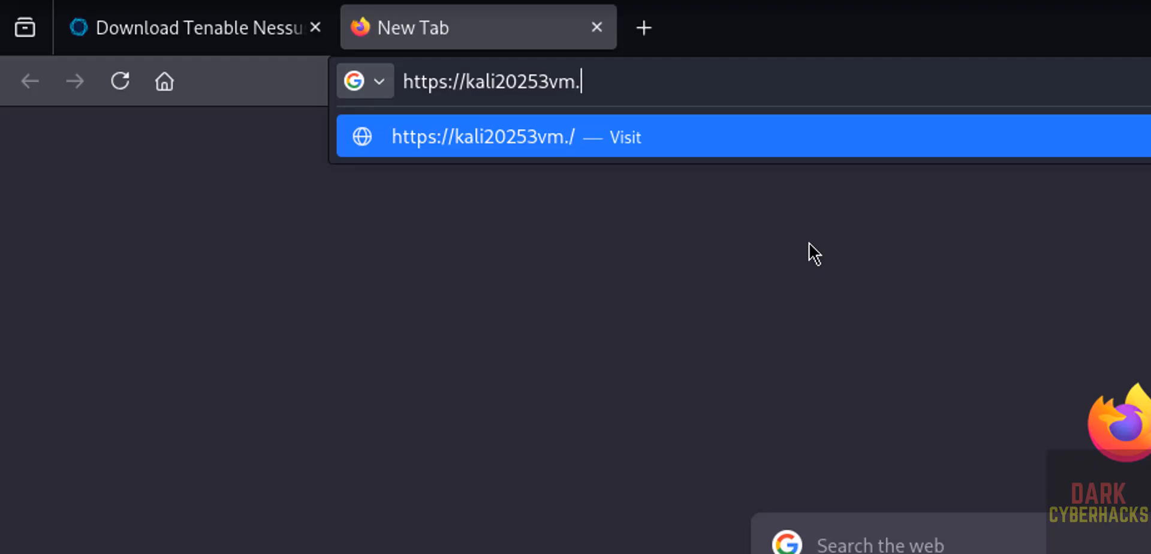
key(BackSpace)
text(:8834)
key(Return)
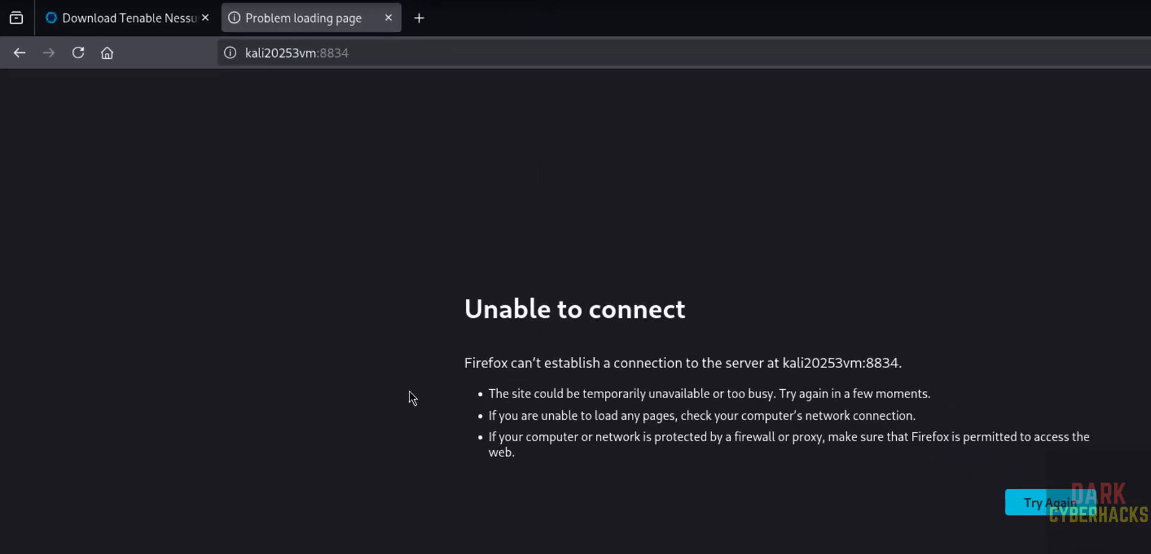
Run sudo systemctl start nessusd and check the nessusd service status.
key(alt+Tab)
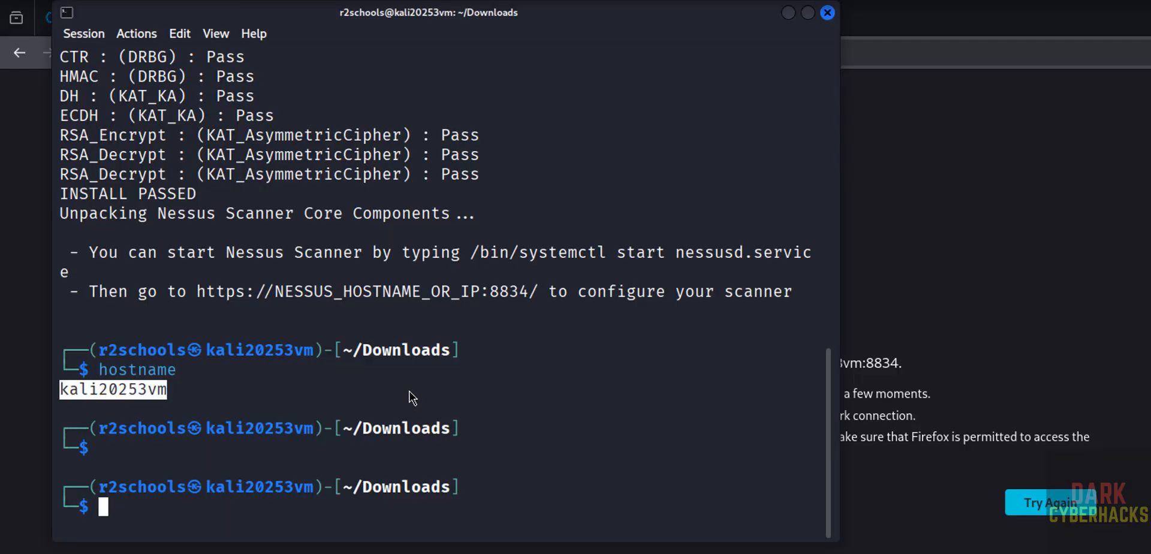
text(sudo systemctl start)
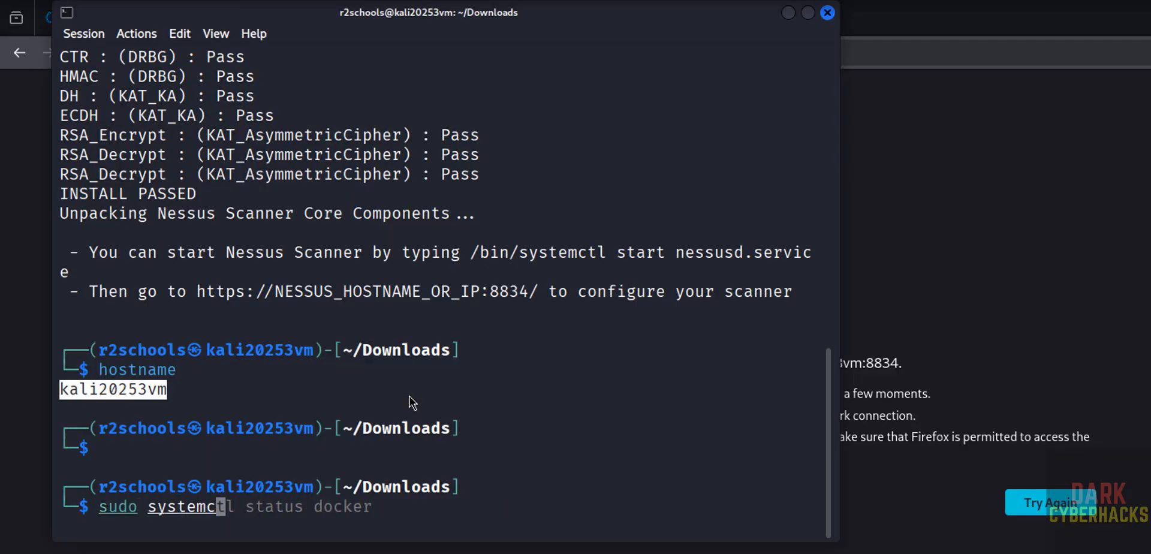
text(essusd)
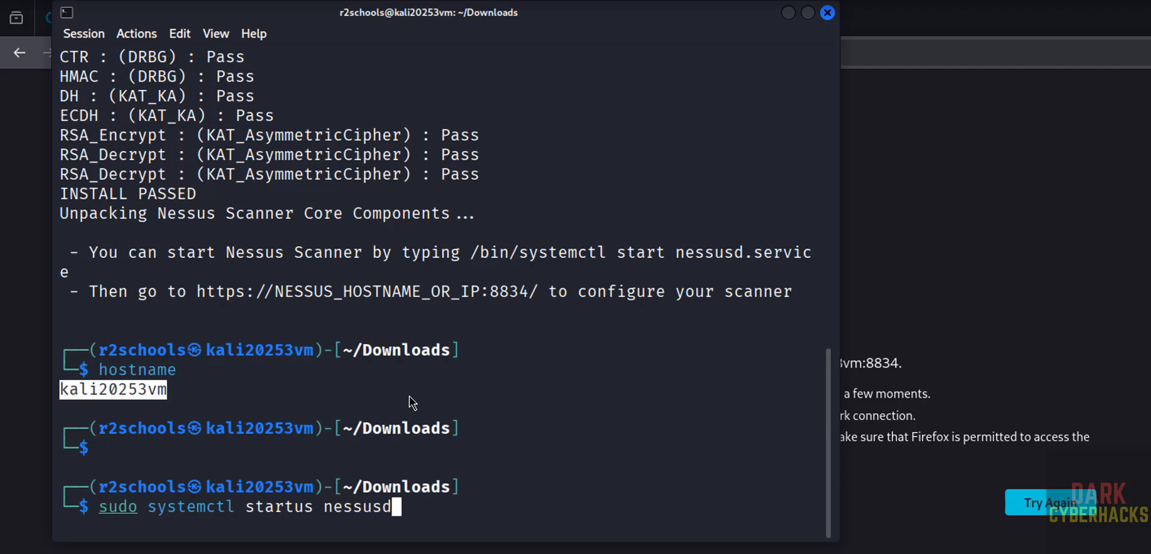
key(Return)
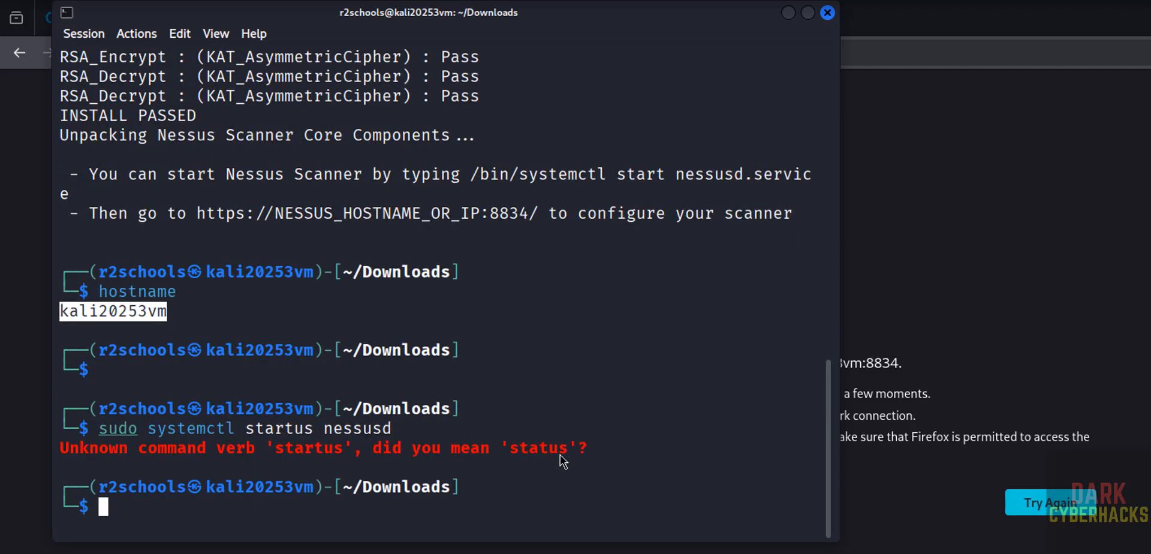
key(Up)
key(Left)
key(Left)
key(Left)
key(Left)
key(Left)
key(Left)
key(Left)
key(Left)
key(Left)
key(Left)
key(Left)
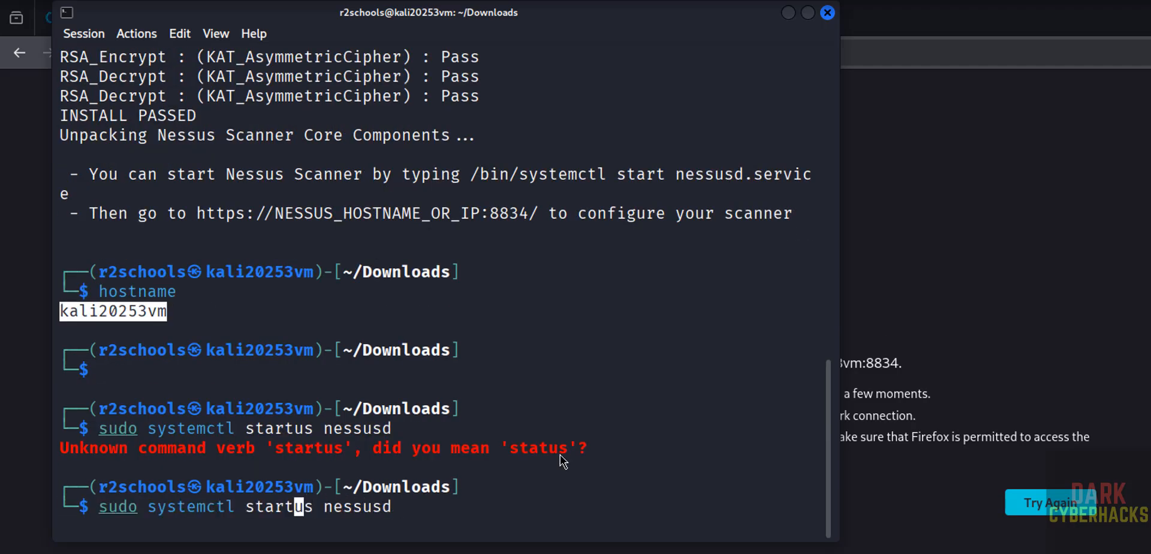
key(BackSpace)
key(Return)
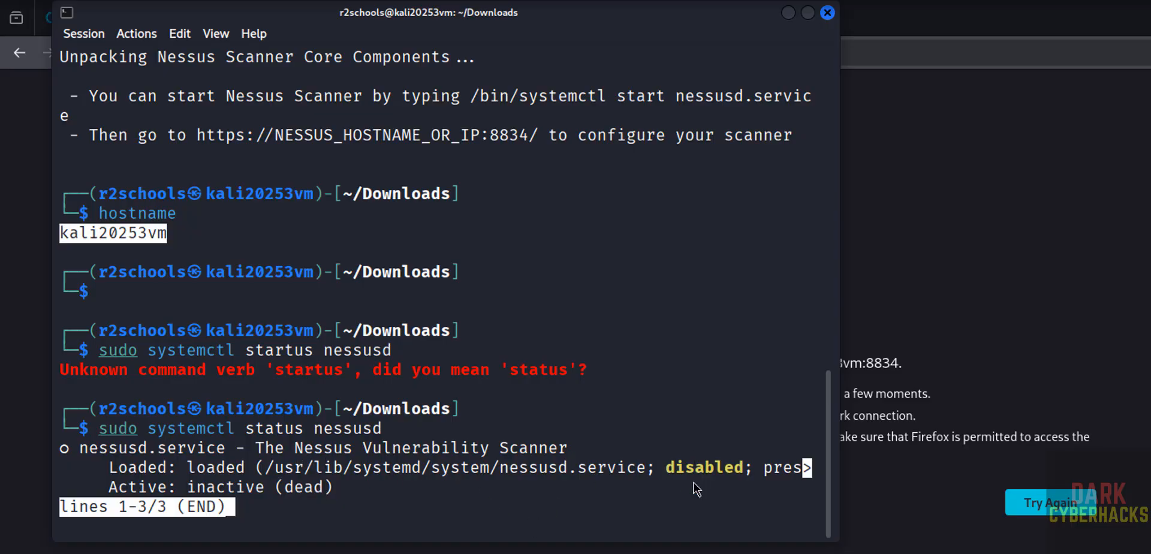
Start and enable nessusd at boot, then confirm its status is active (running).
text(qsudo systemctl)
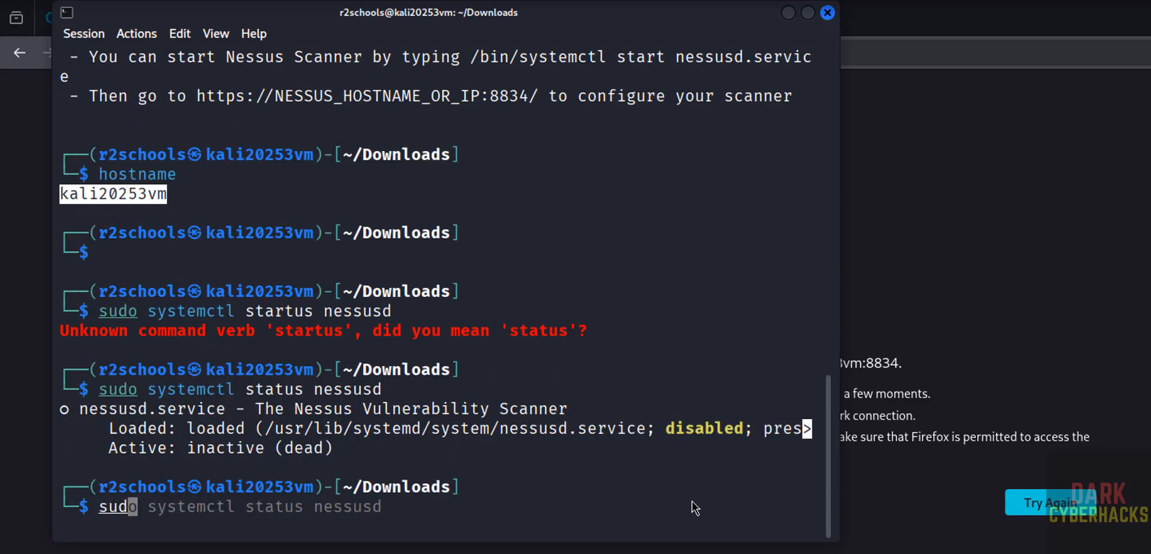
text( st)
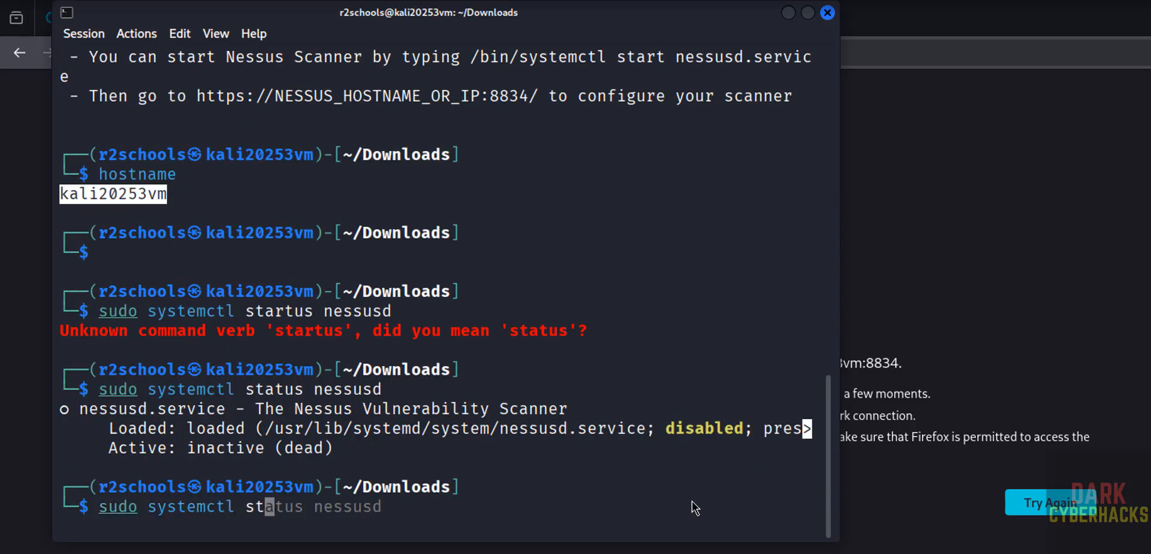
text(art nessusd)
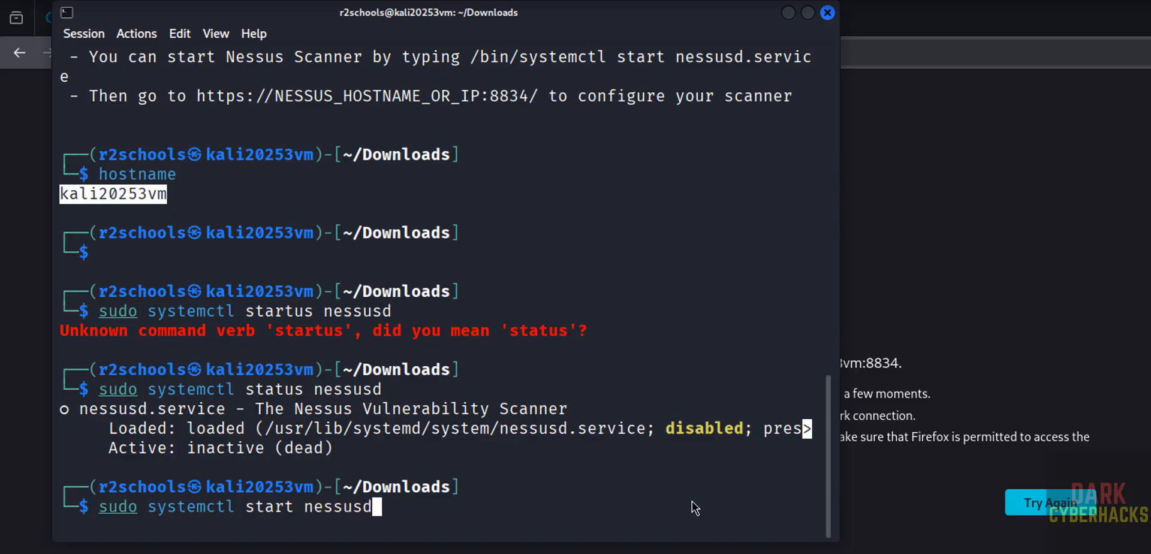
key(Return)
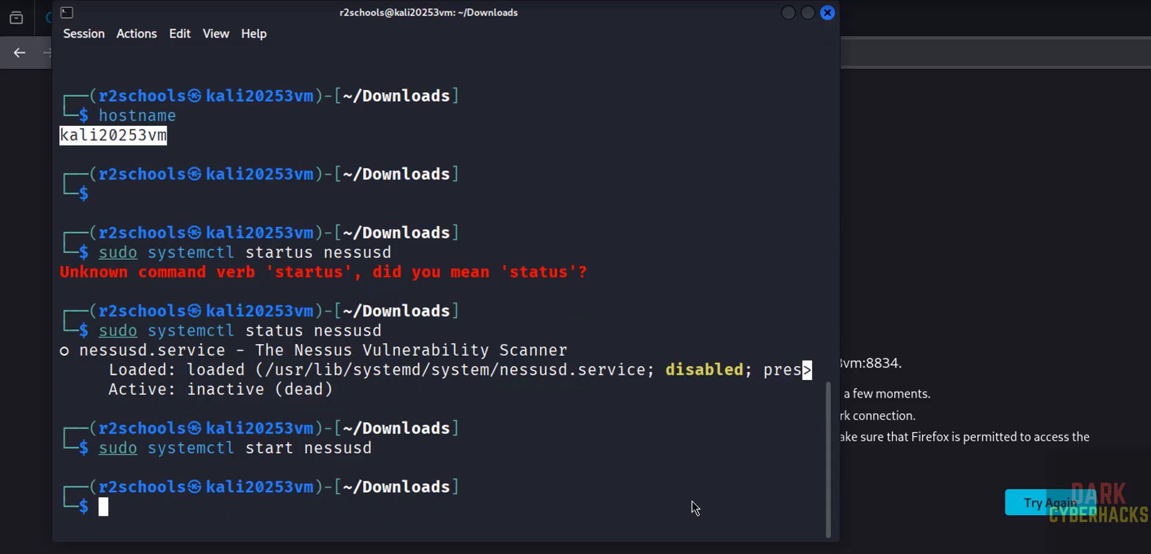
text(sud)
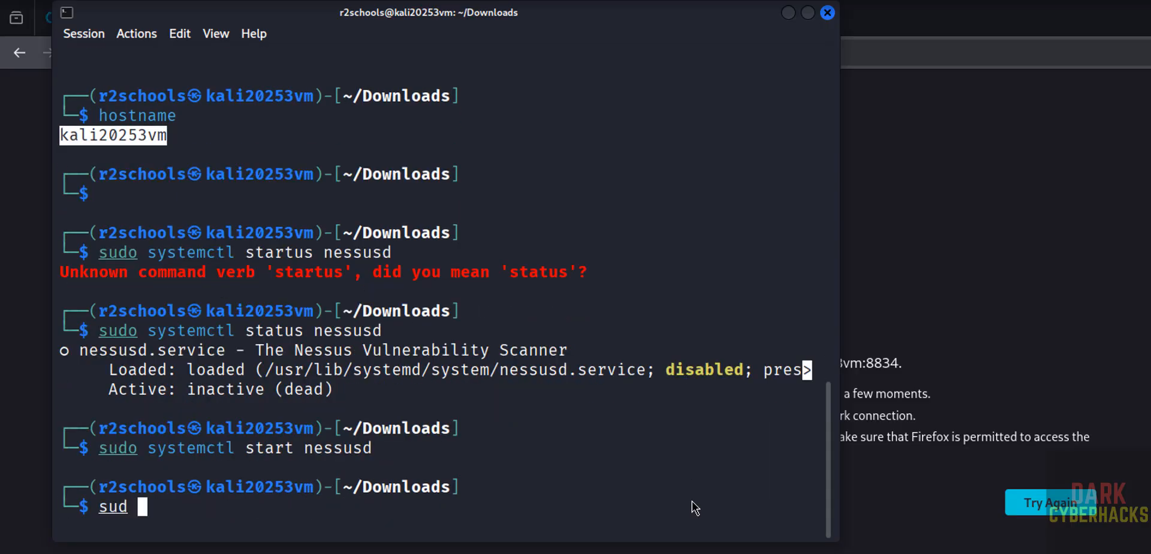
text(o syste)
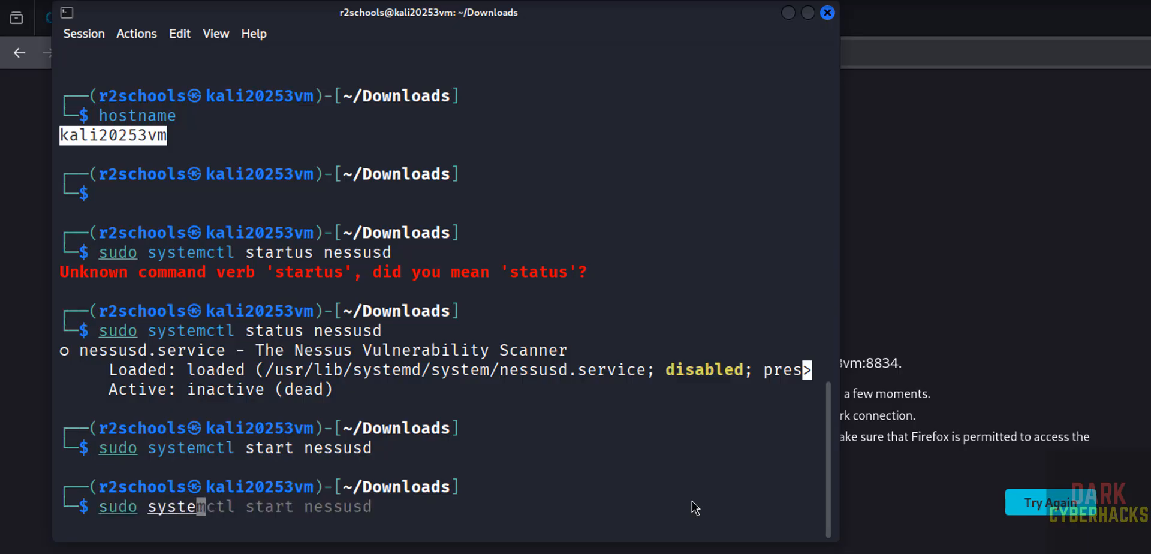
text(mctl enable )
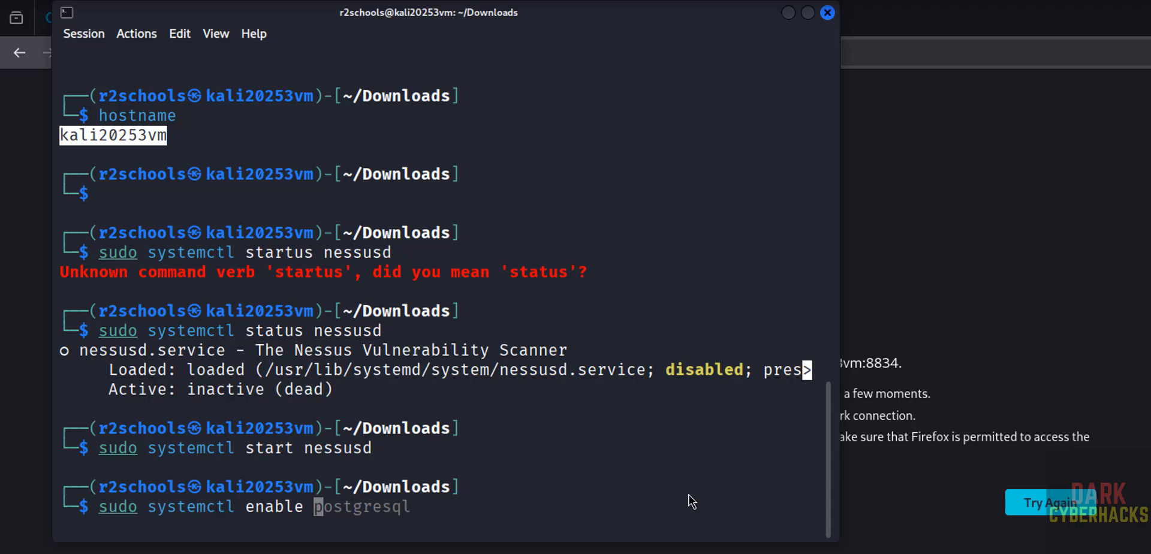
text(nessusd)
key(Return)
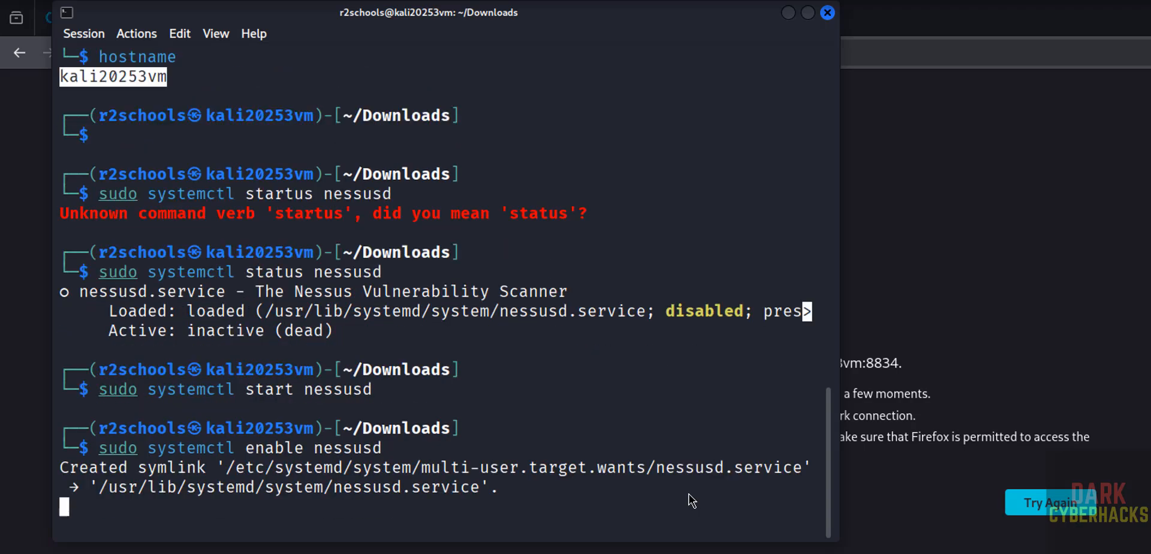
text(s)
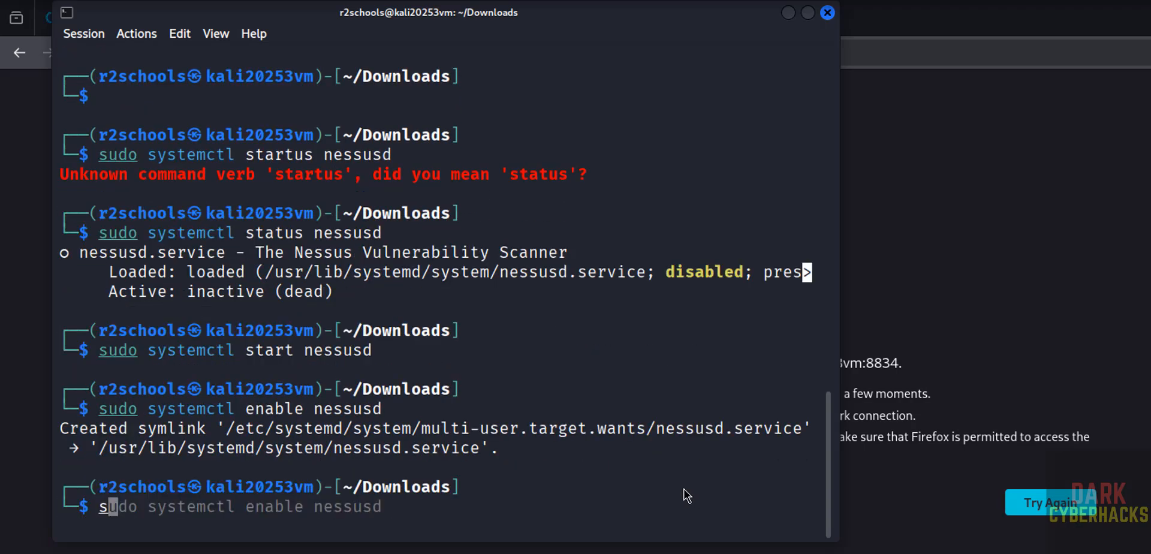
text(udo systemctl status nessusd)
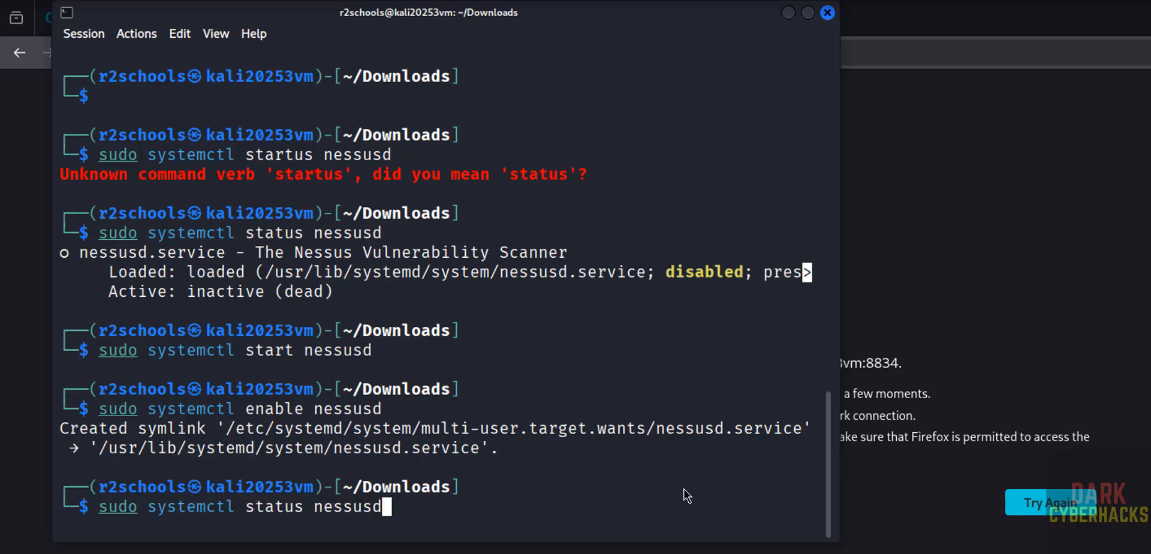
key(Return)
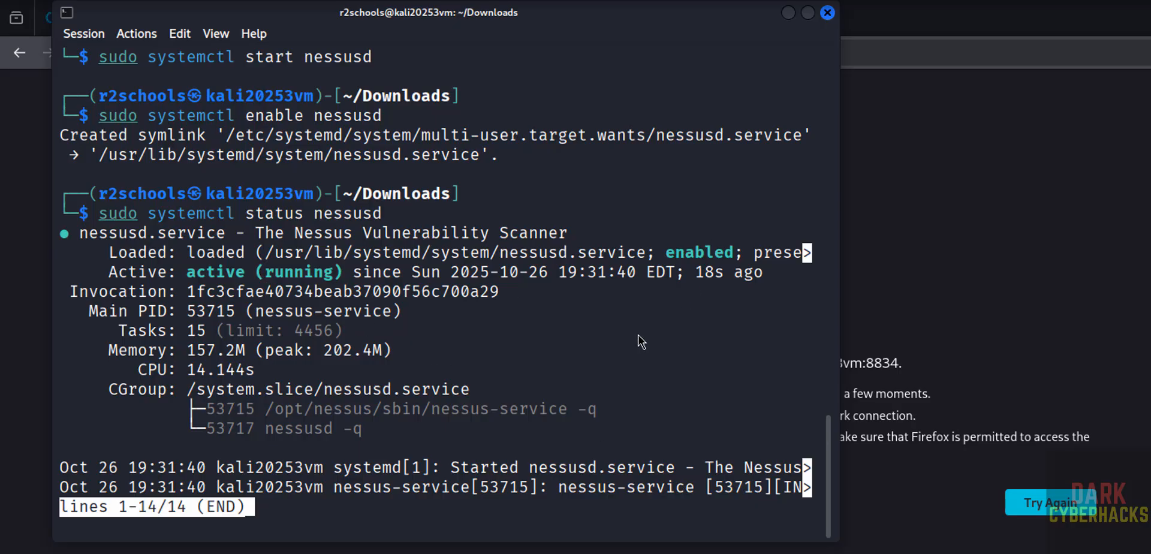
key(q)
key(alt+Tab)
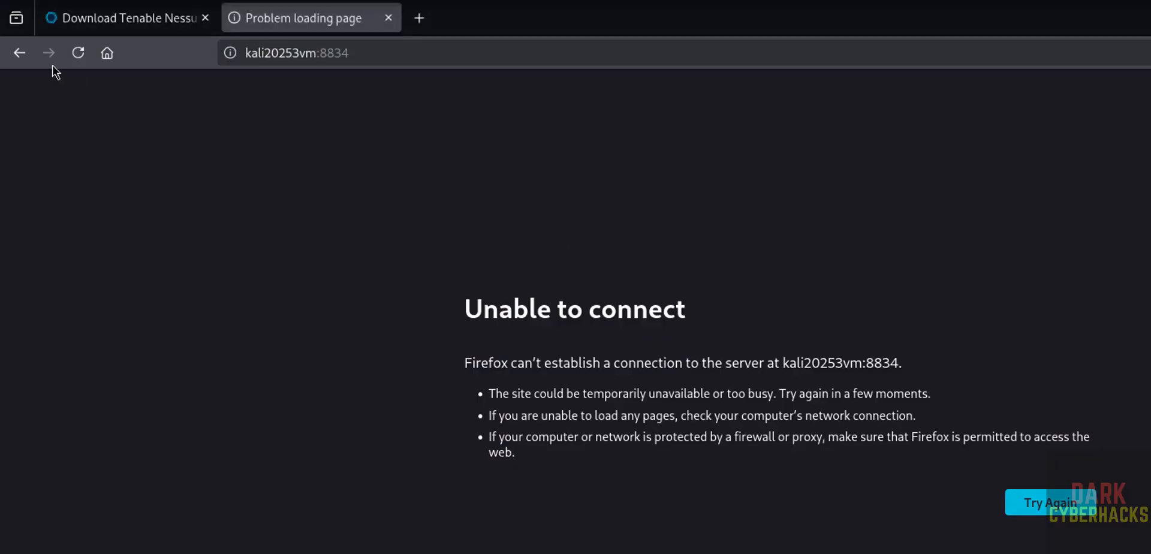
Reload kali20253vm:8834 and accept the self-signed certificate risk to reach Nessus.
click(78, 52)
click(78, 53)
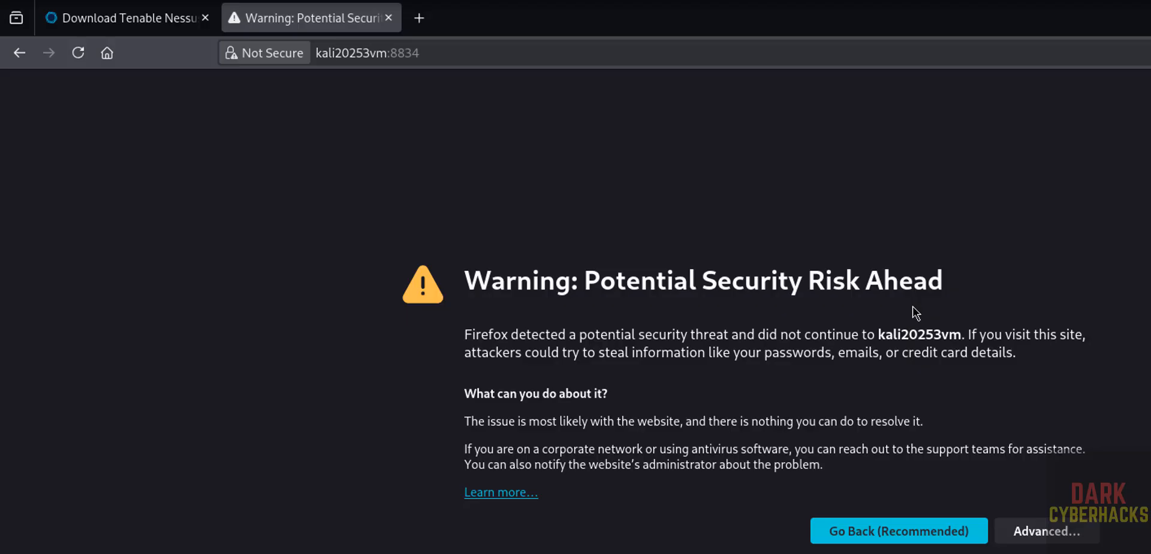
click(1046, 531)
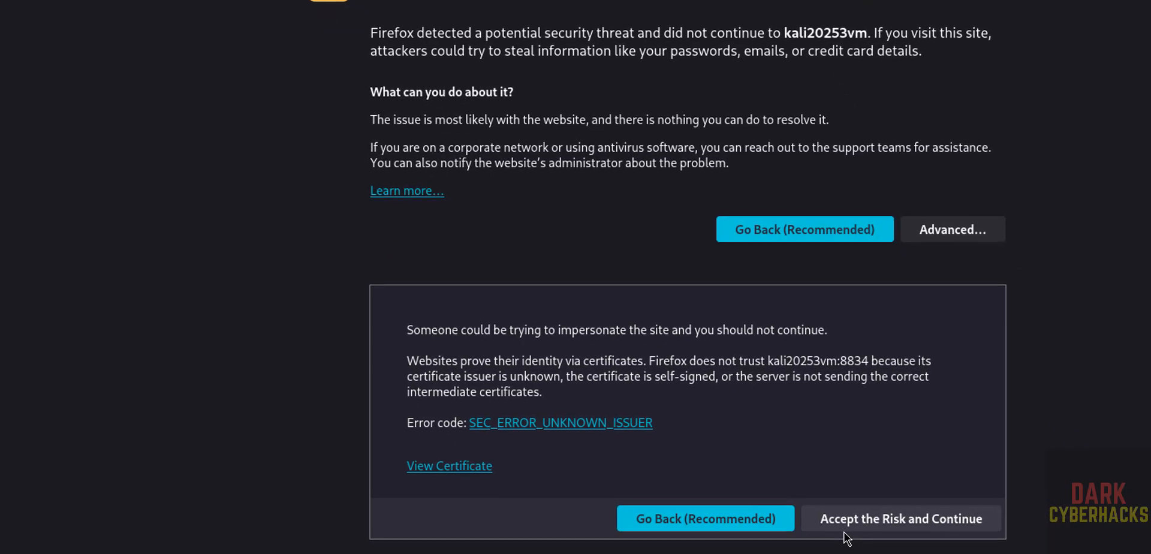
click(859, 530)
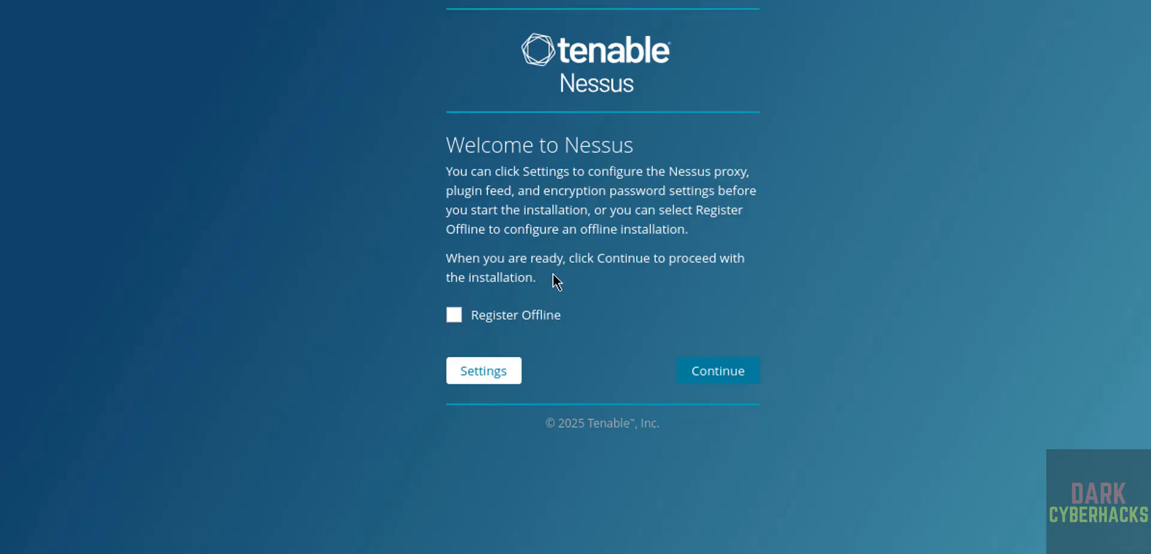
Choose the Nessus Expert trial and register it with the pasted activation code.
click(715, 373)
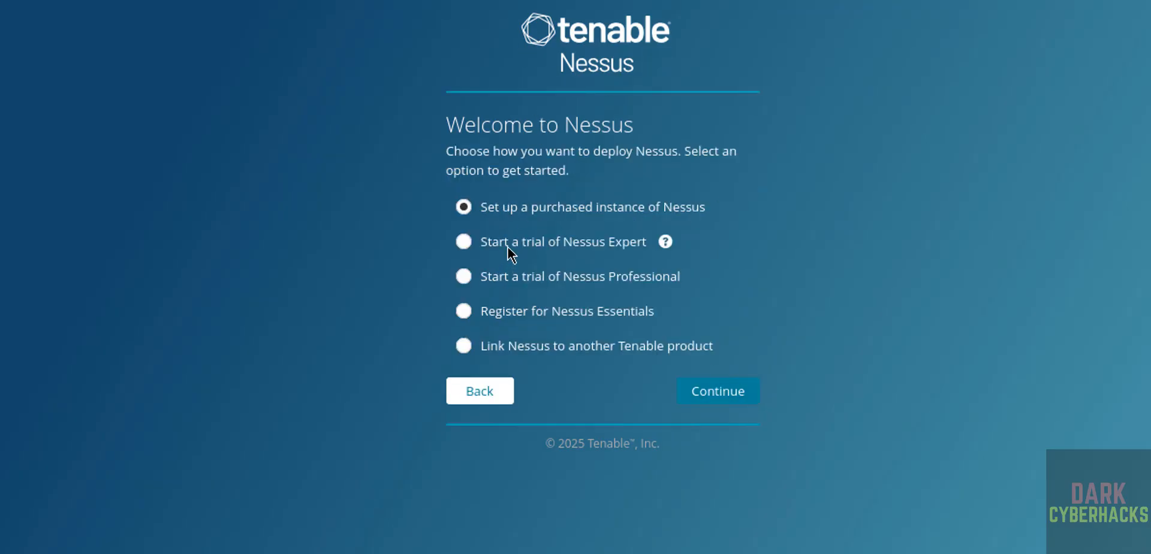
click(508, 251)
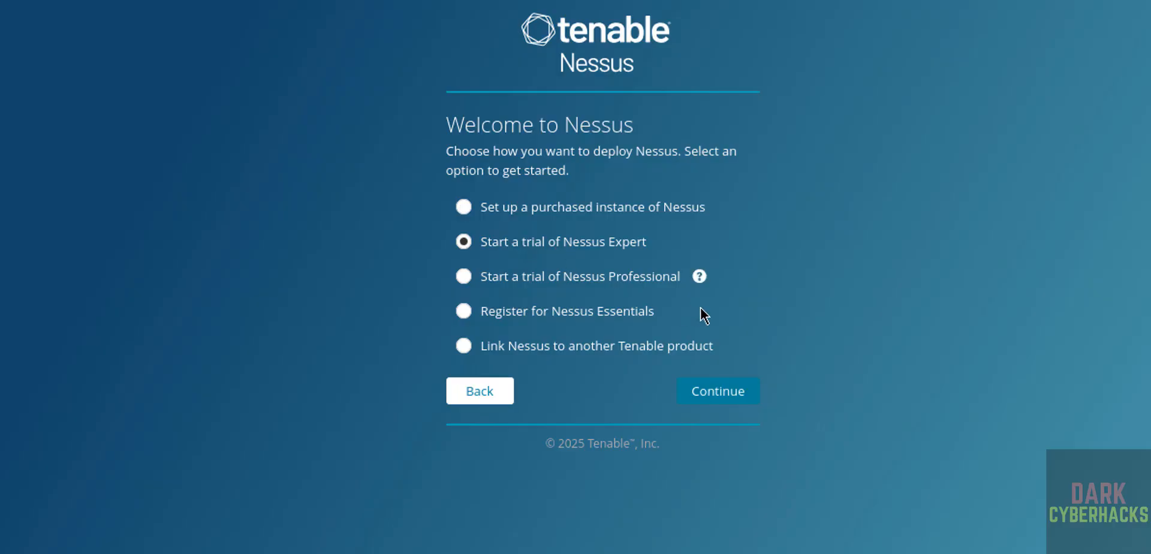
click(727, 401)
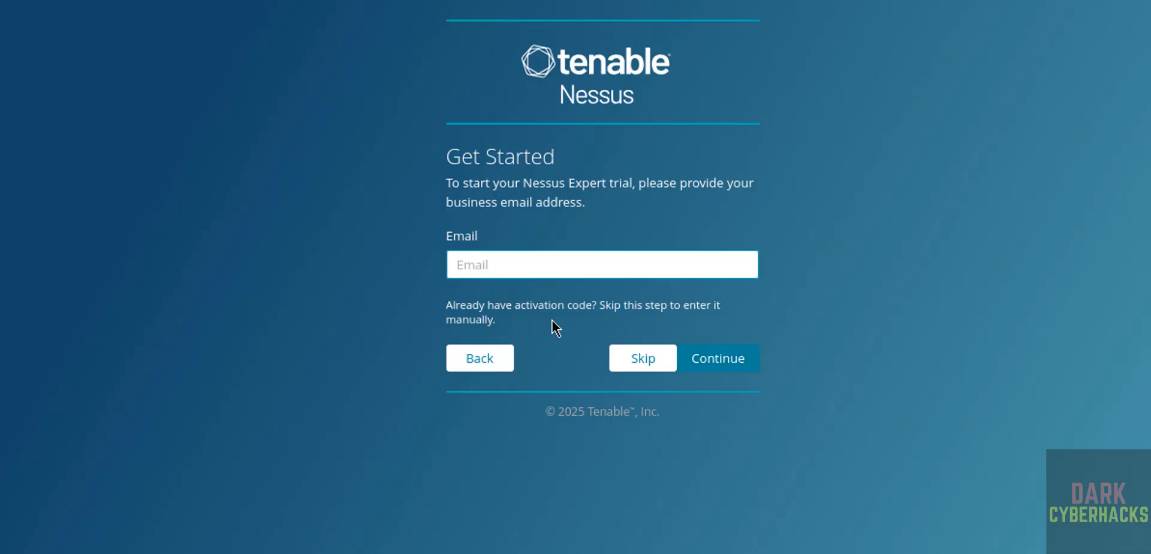
click(639, 366)
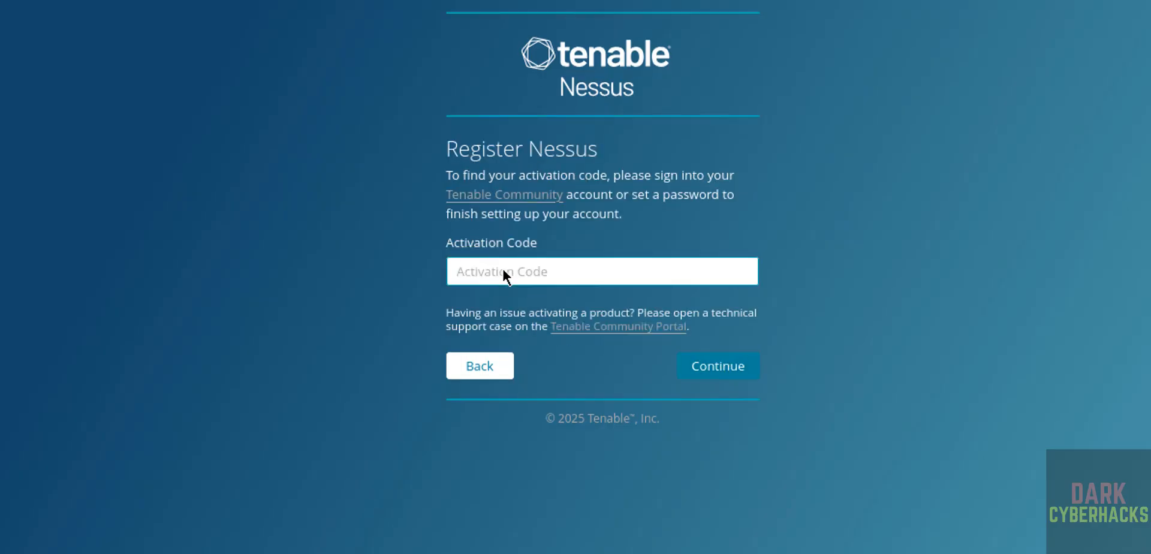
key(ctrl+v)
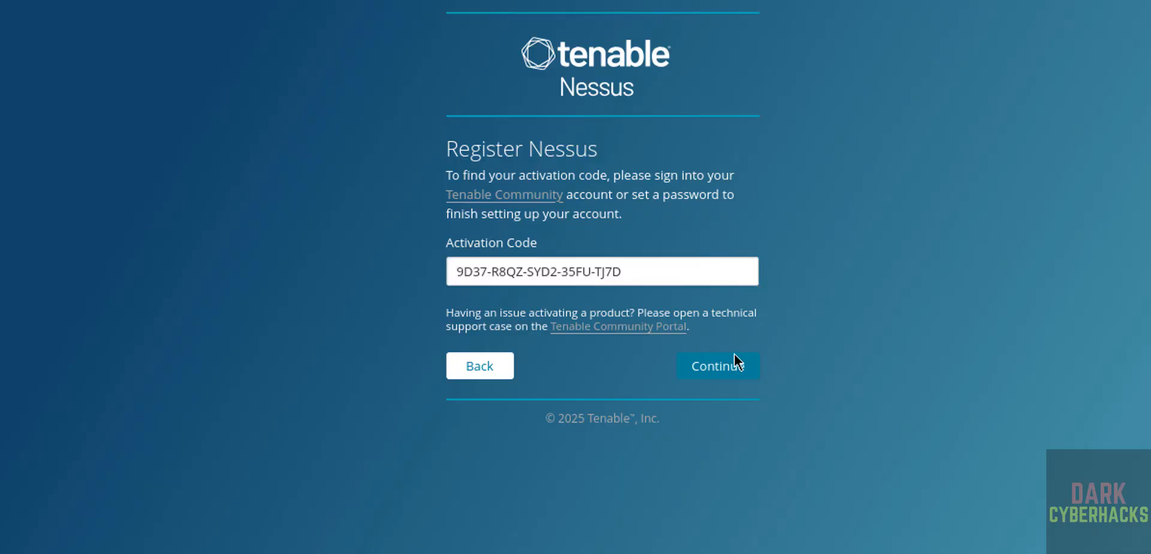
click(716, 372)
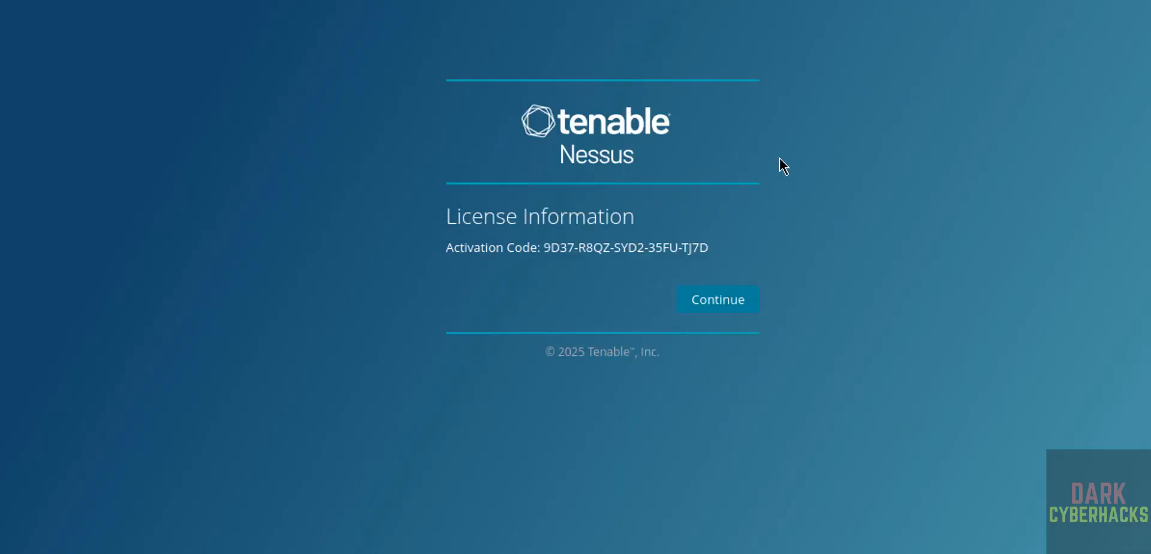
click(718, 306)
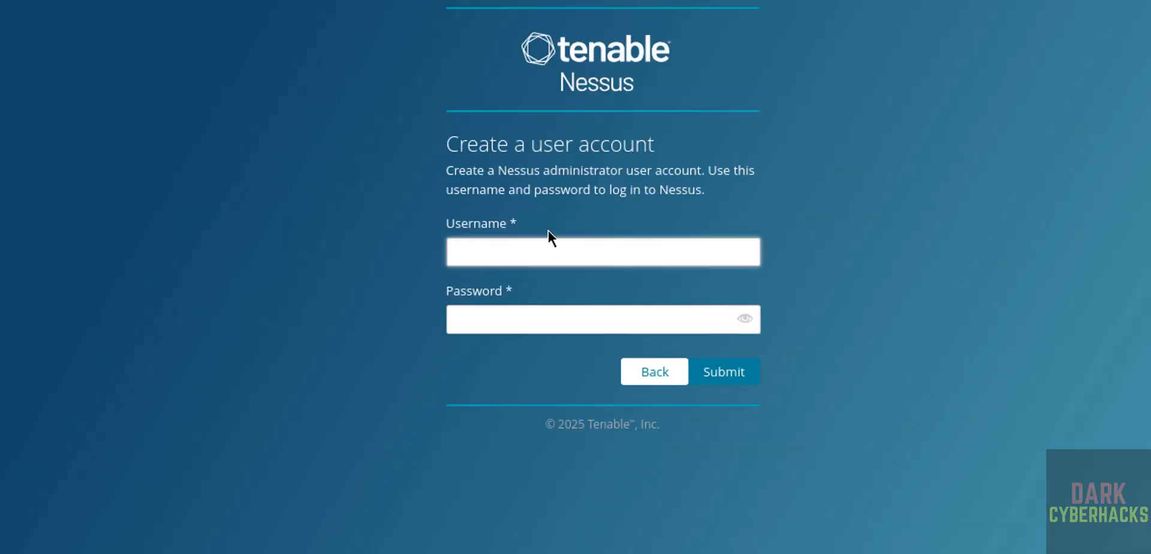
Create the Nessus administrator account with a username and password.
text(nessusadmin)
key(Tab)
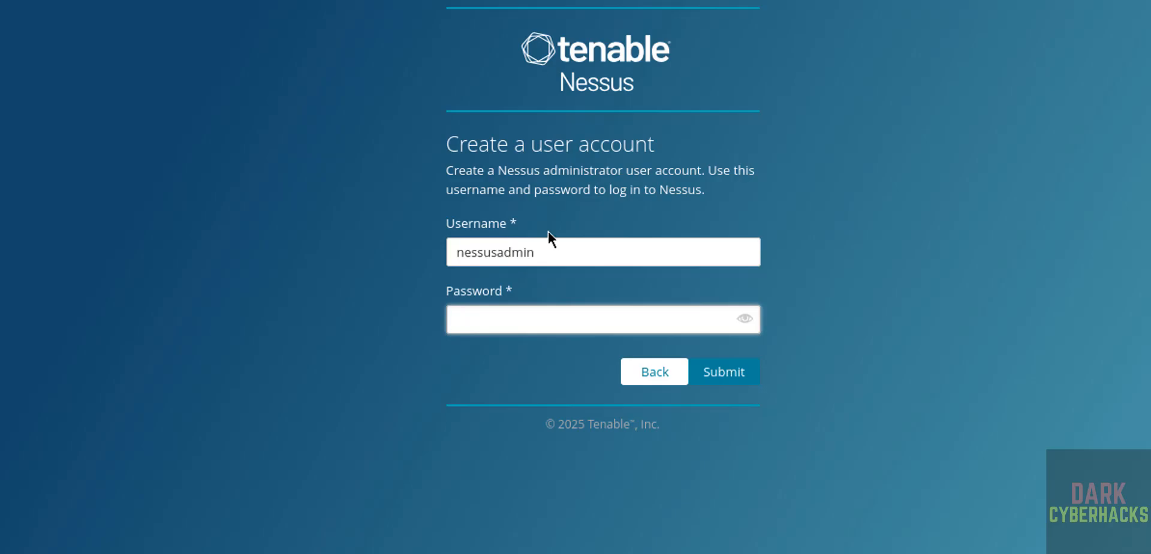
text(password)
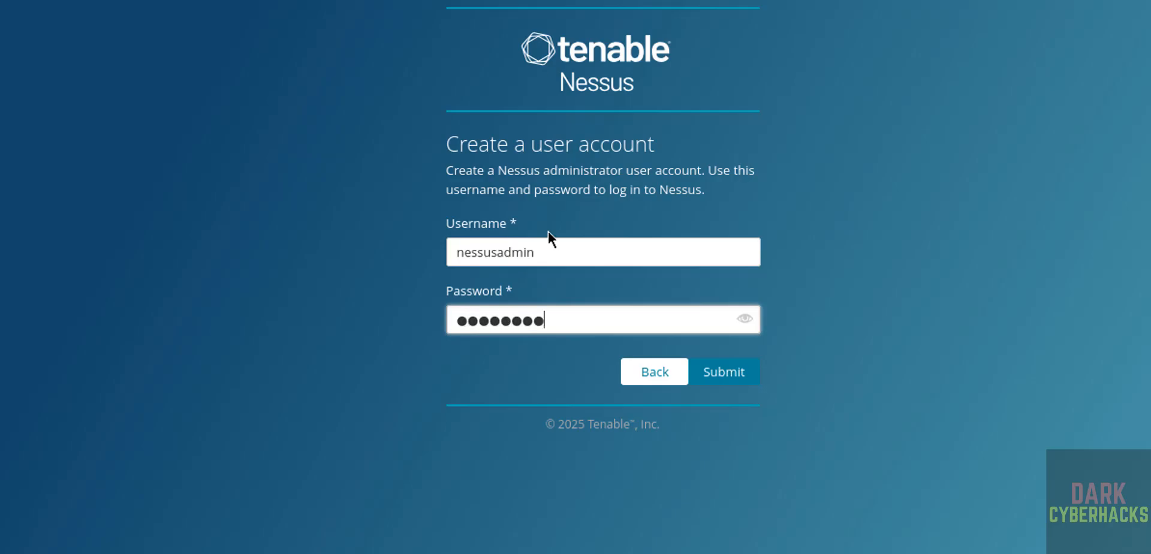
text(12)
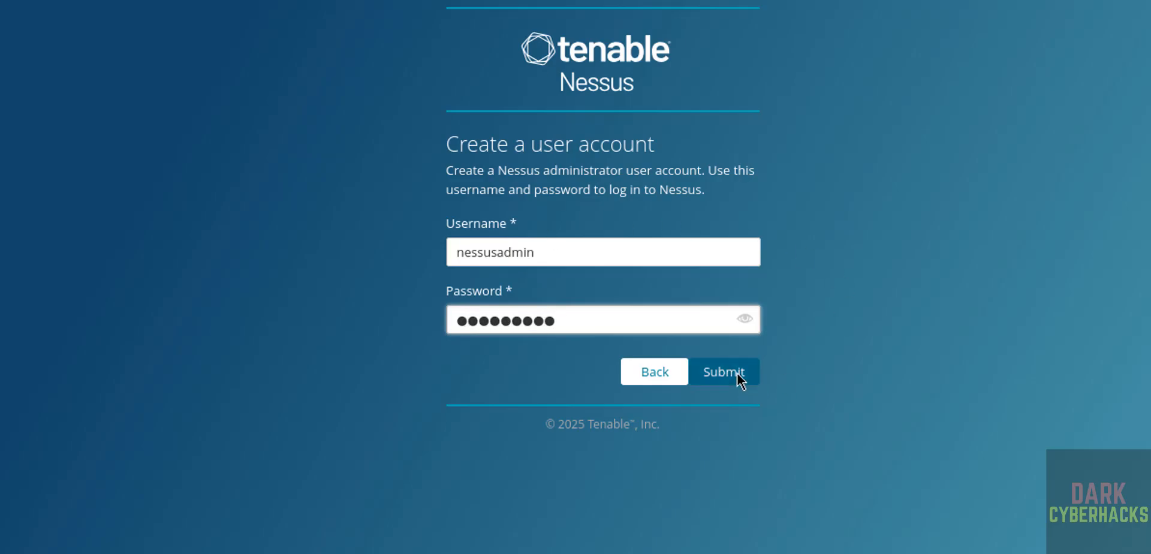
click(737, 373)
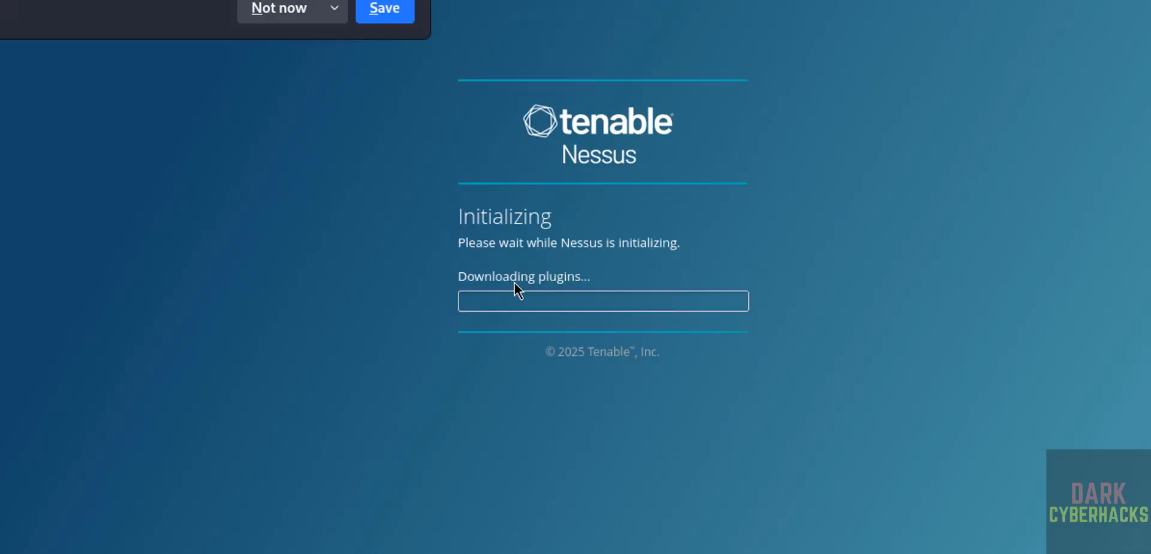
Decline Firefox's save-password prompt and open Nessus Settings to view version 10.10.0.
click(310, 11)
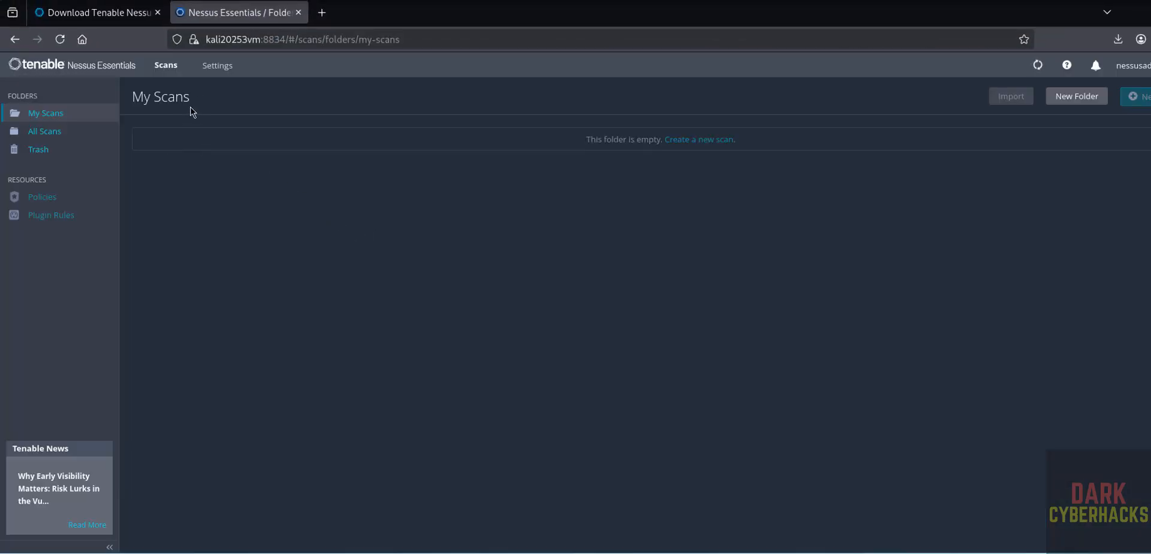
click(218, 67)
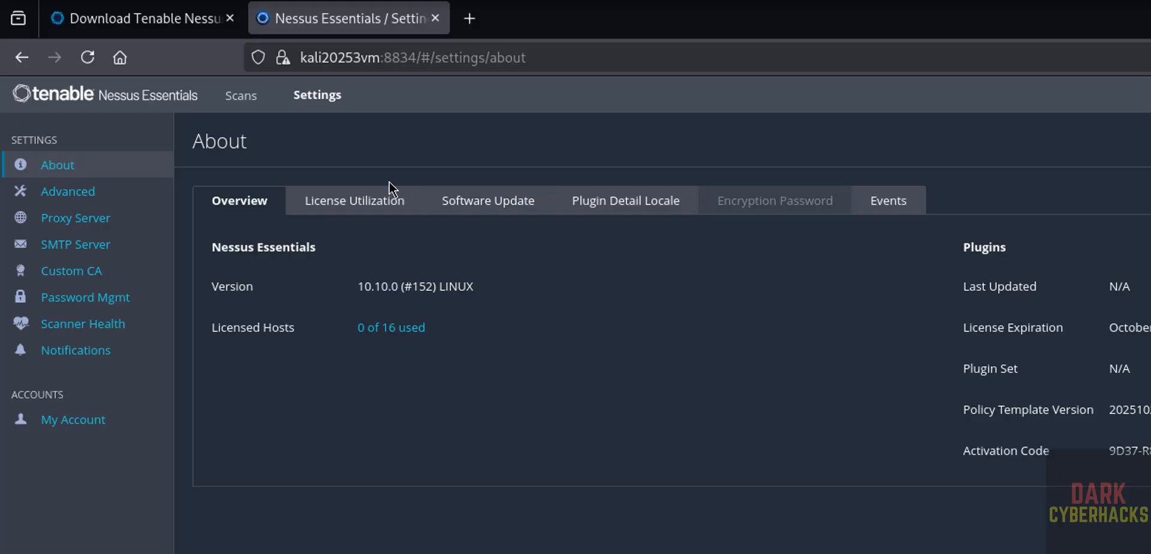
Review license utilization and the Software Update settings, leaving update frequency at Daily.
click(363, 199)
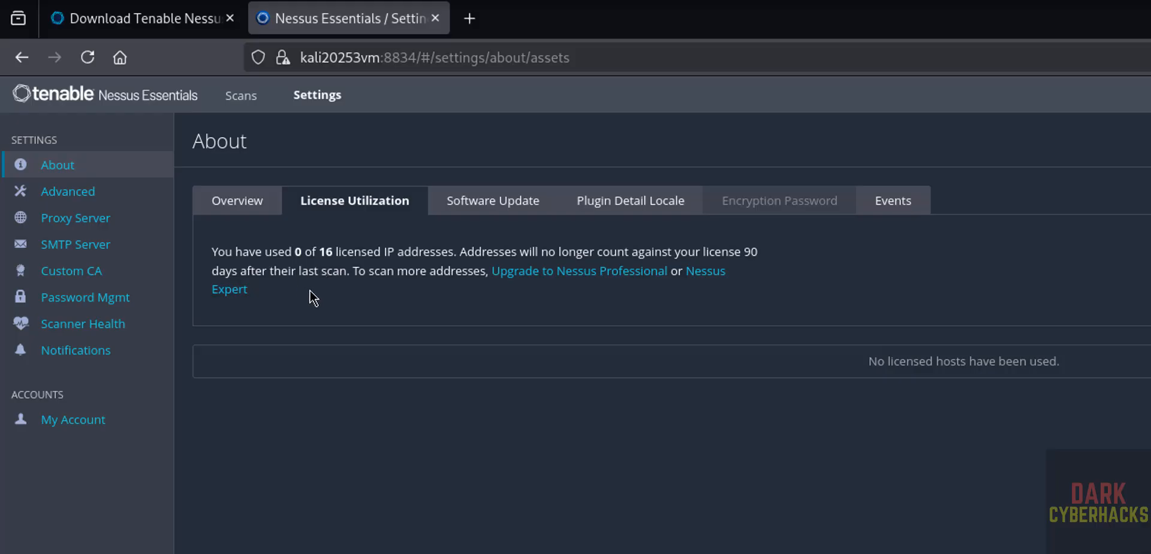
click(477, 207)
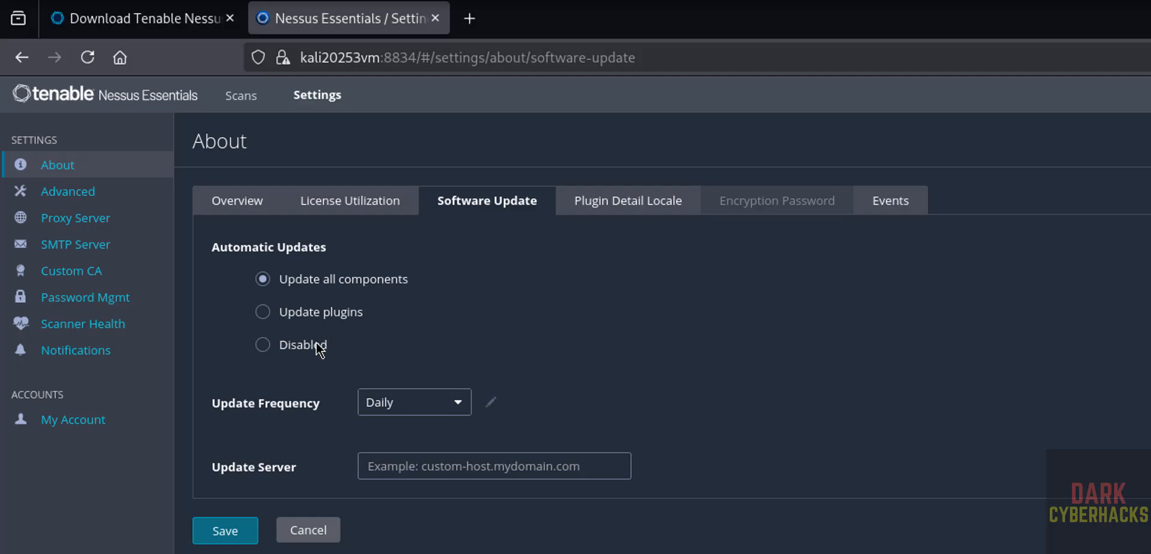
click(384, 410)
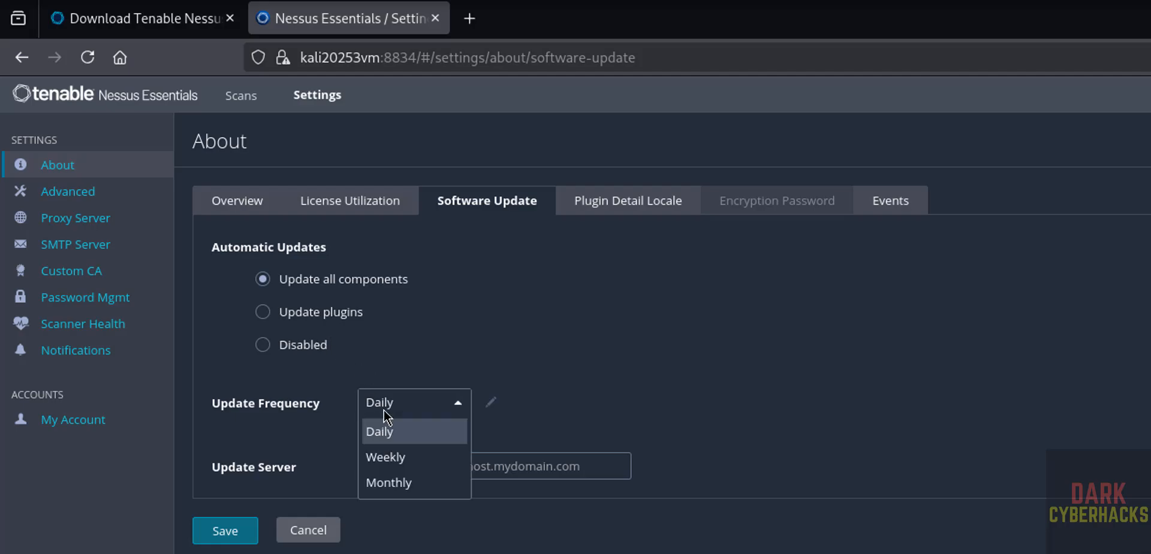
click(415, 550)
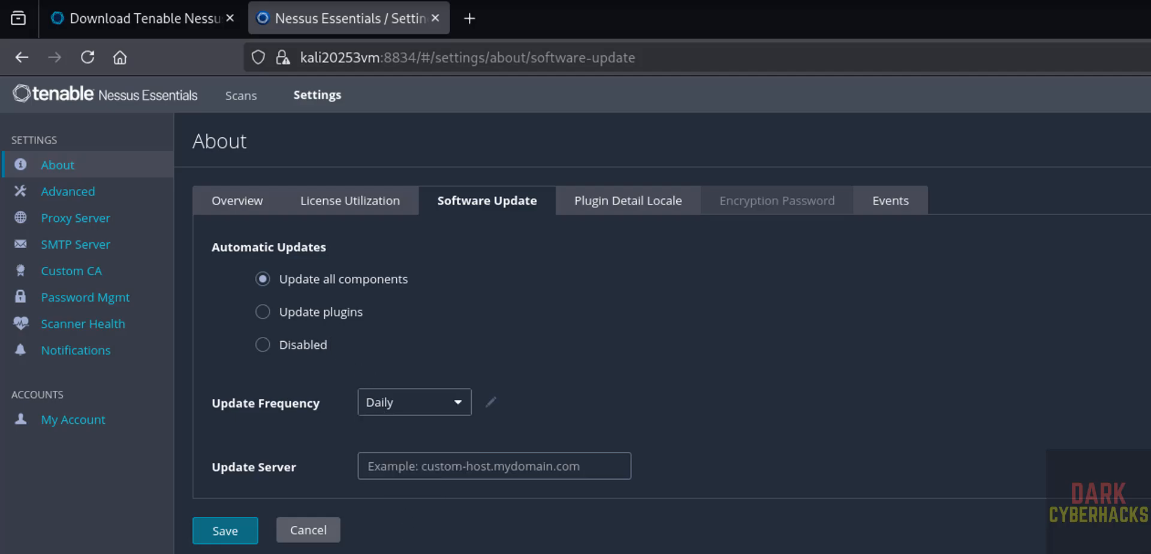
click(412, 469)
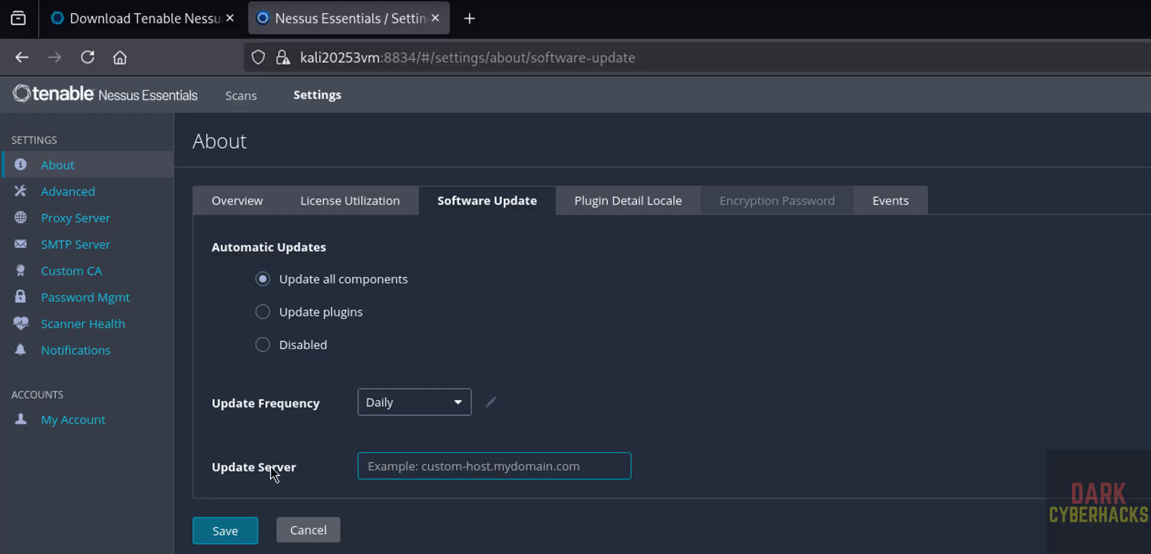
click(314, 543)
Look through Plugin Detail Locale and Events, then return to the About Overview tab.
click(598, 209)
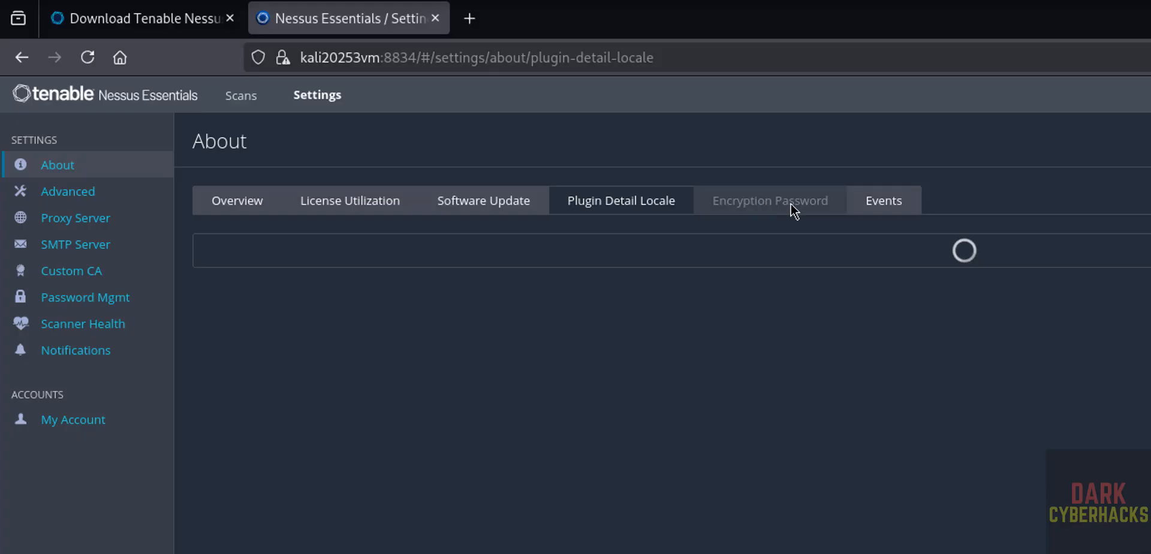
click(891, 203)
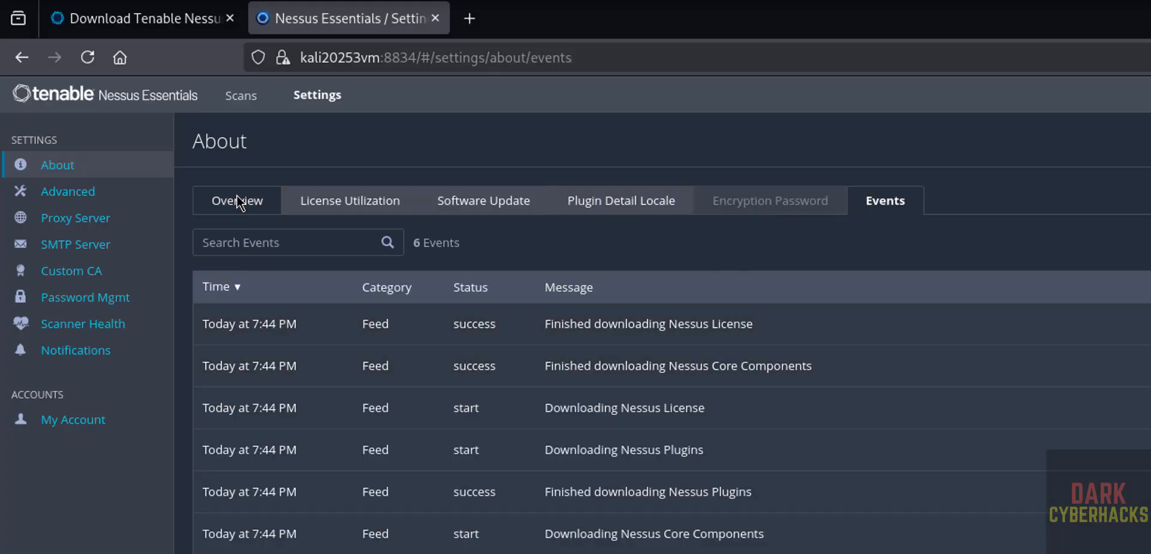
click(236, 201)
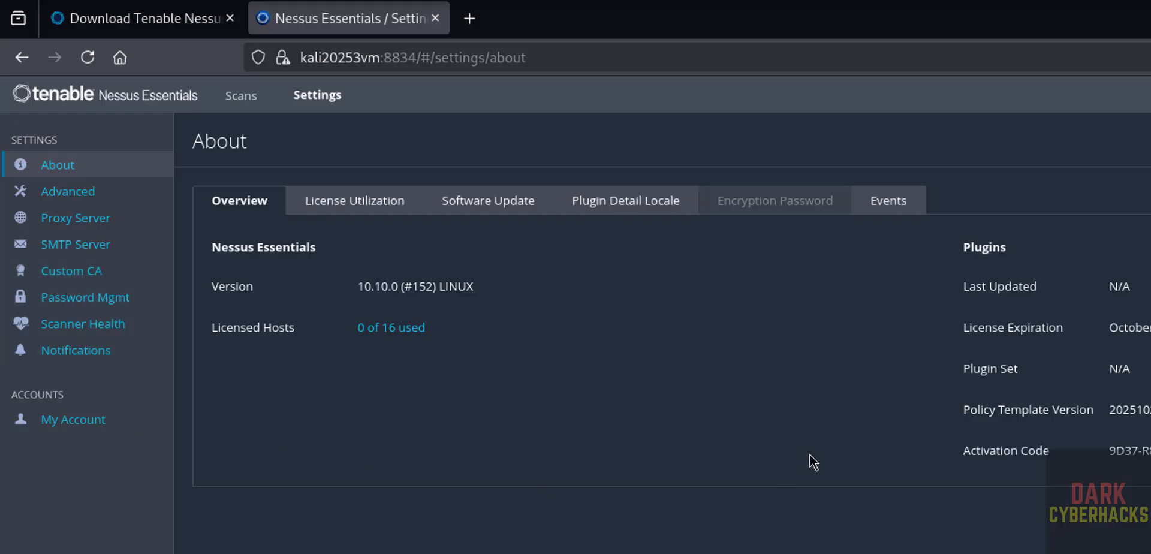
Check the My Account settings fields, then view the API Keys section.
click(83, 426)
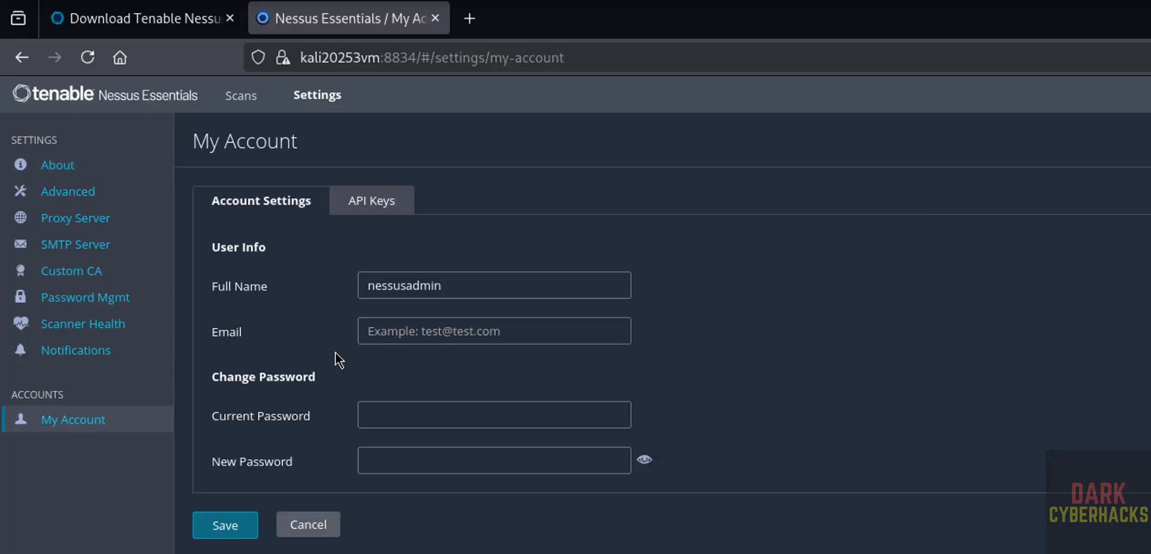
click(415, 297)
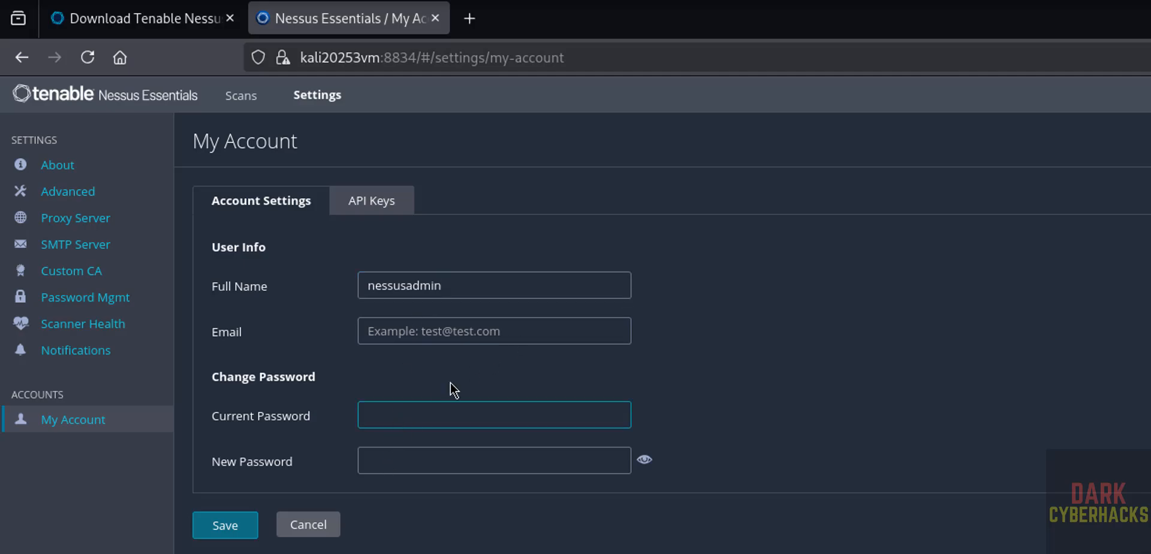
key(Tab)
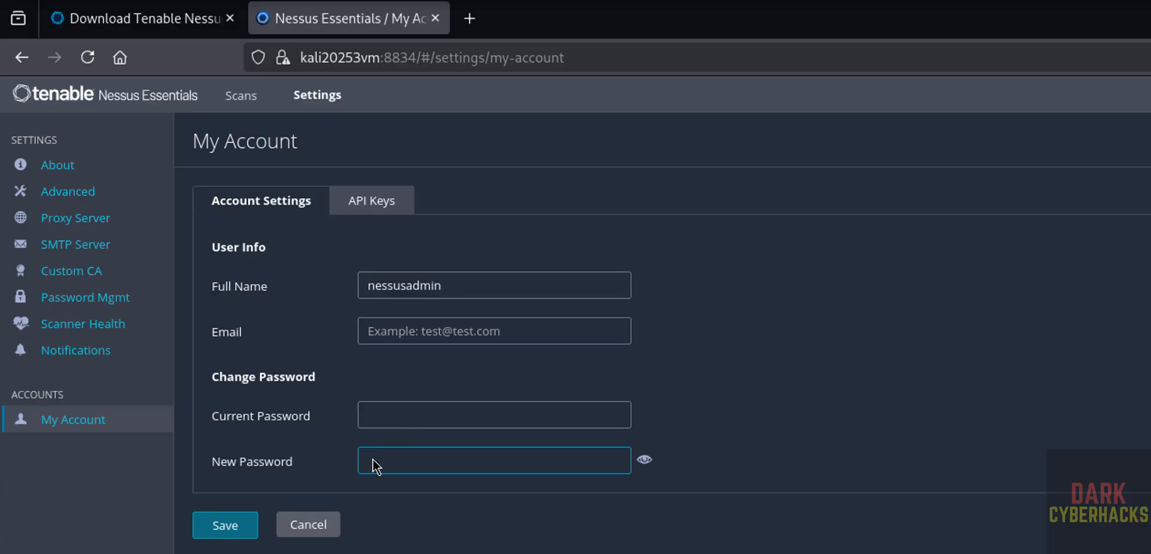
key(shift+Tab)
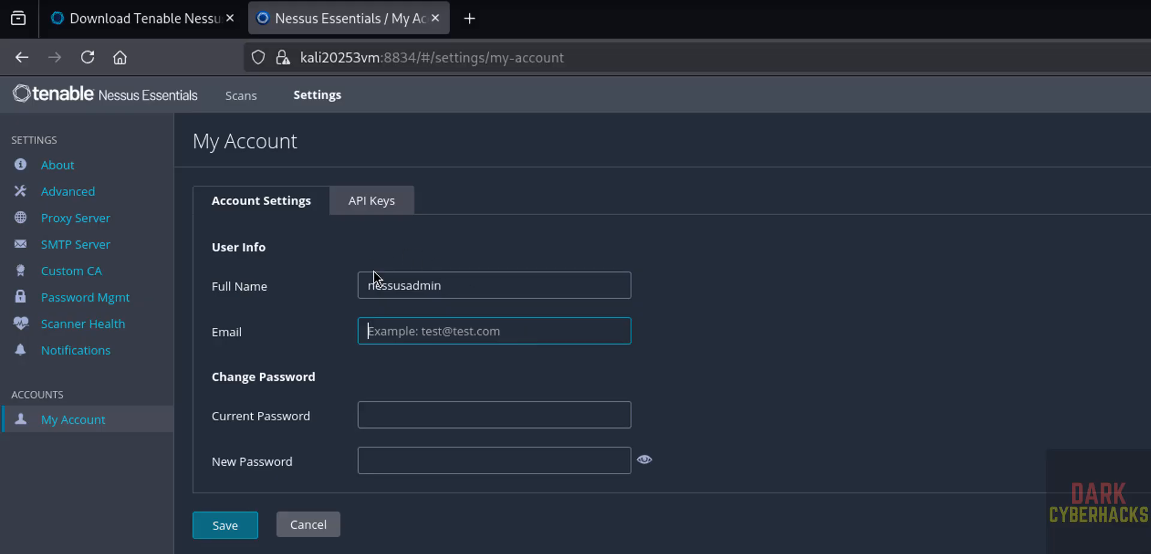
click(371, 207)
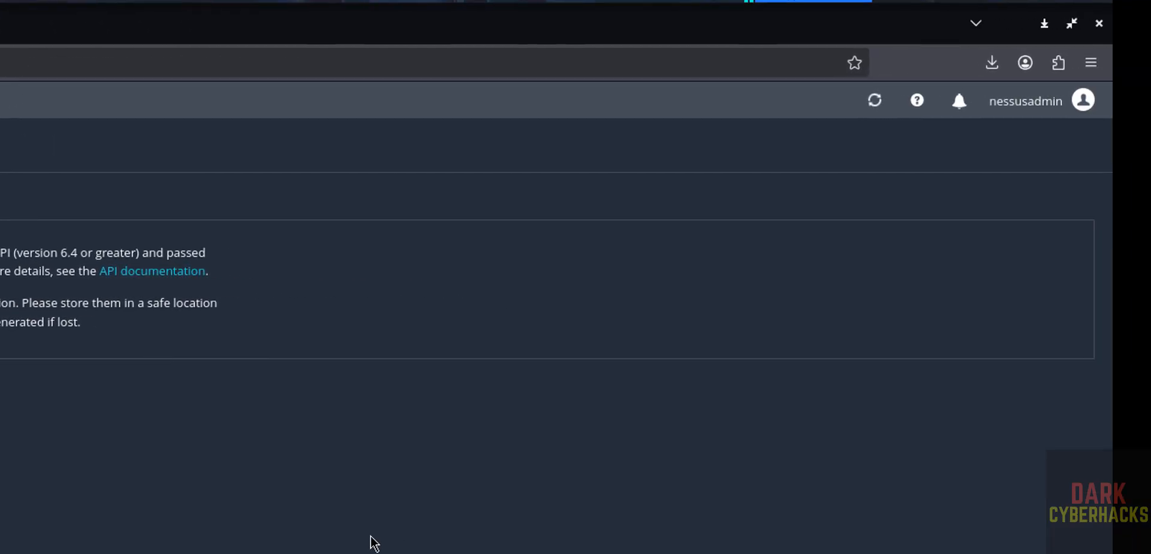
mouse_move(912, 103)
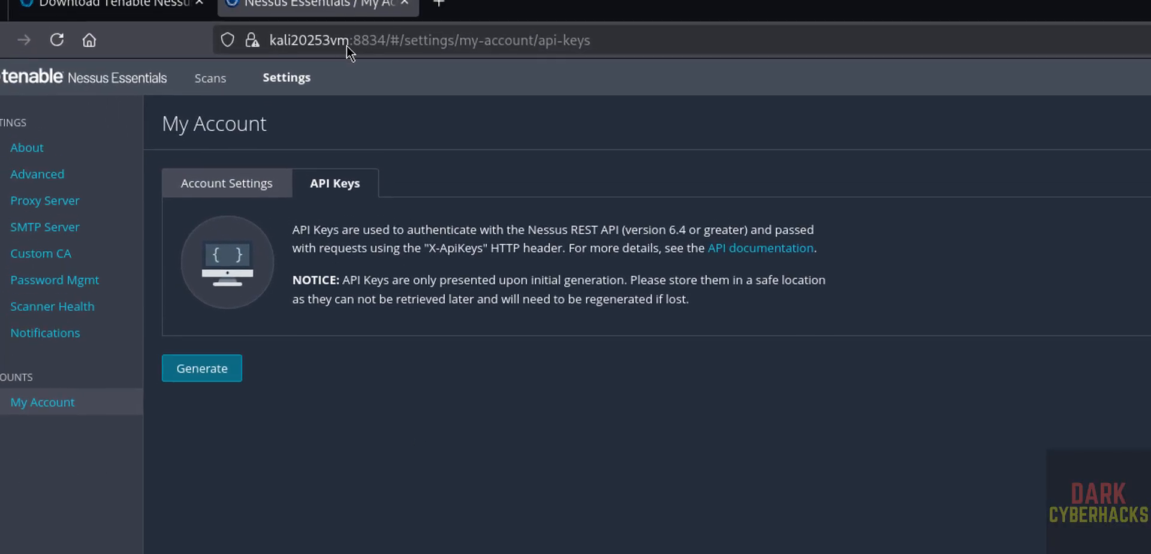
key(ctrl+t)
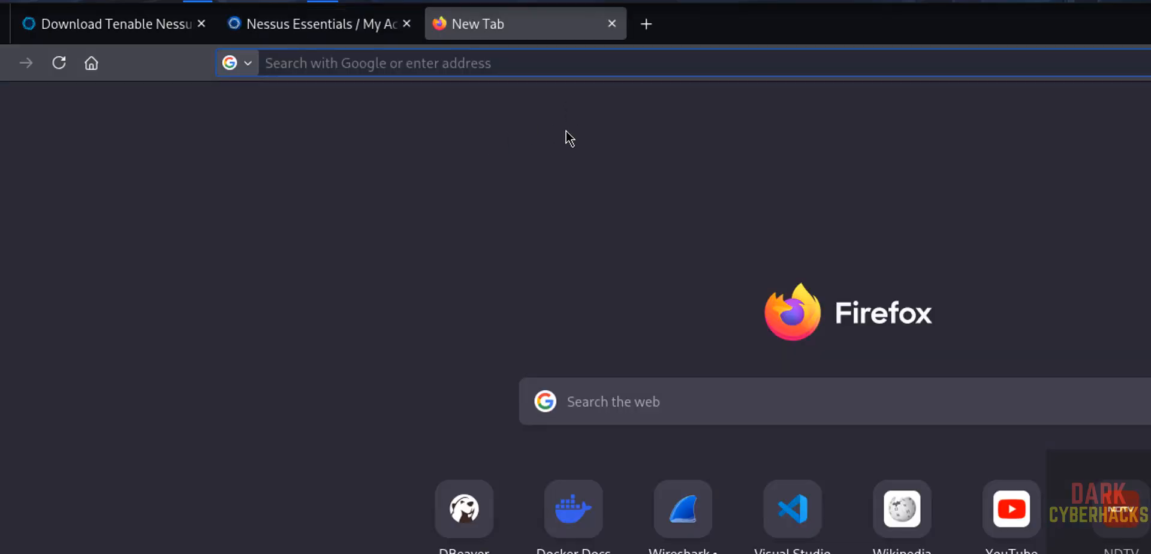
text(https)
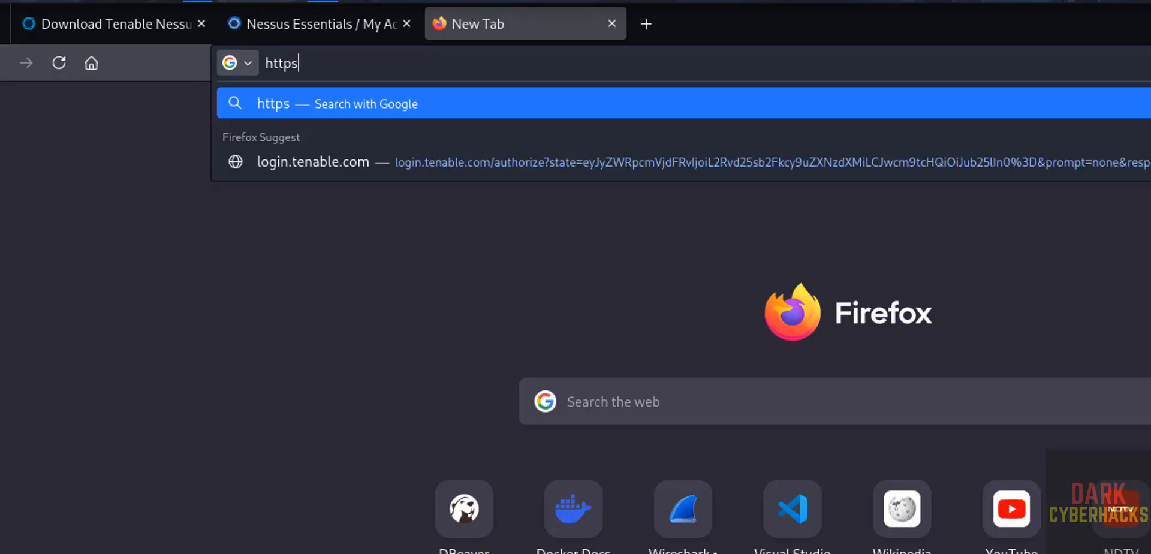
text(:)
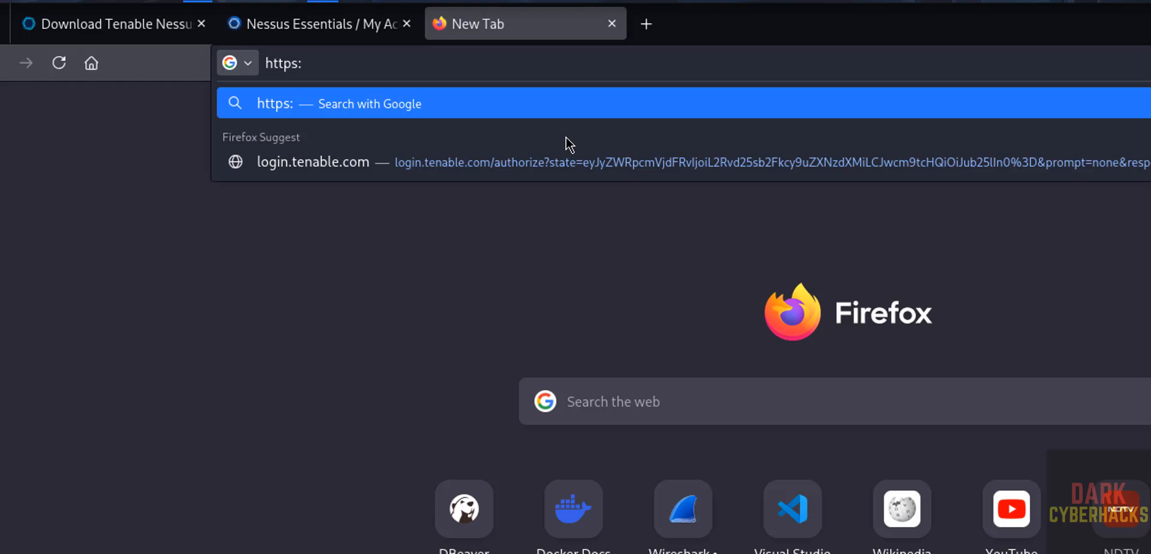
text(//127)
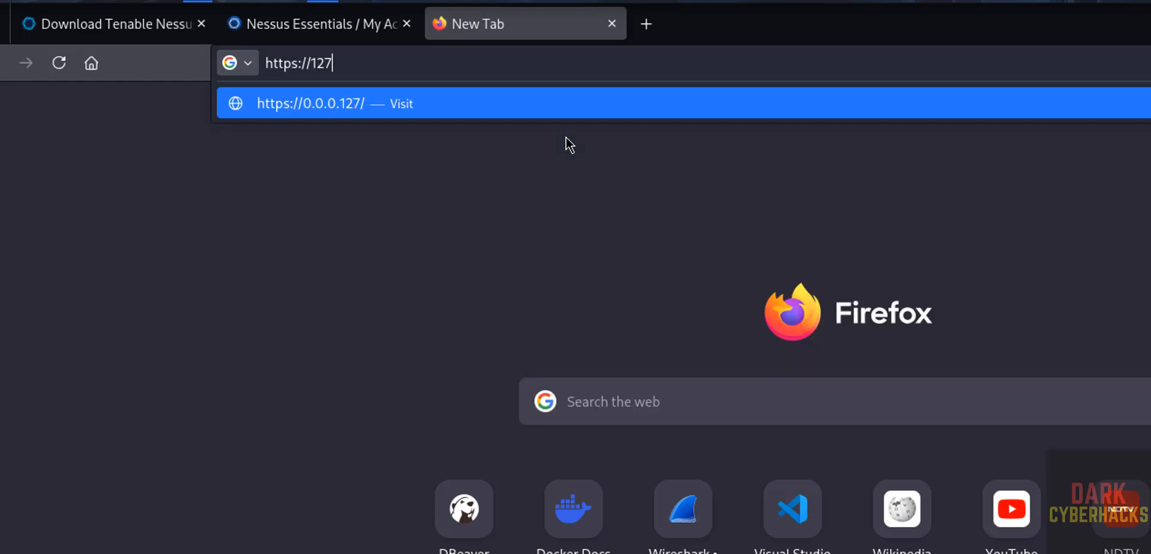
text(.0.0.1)
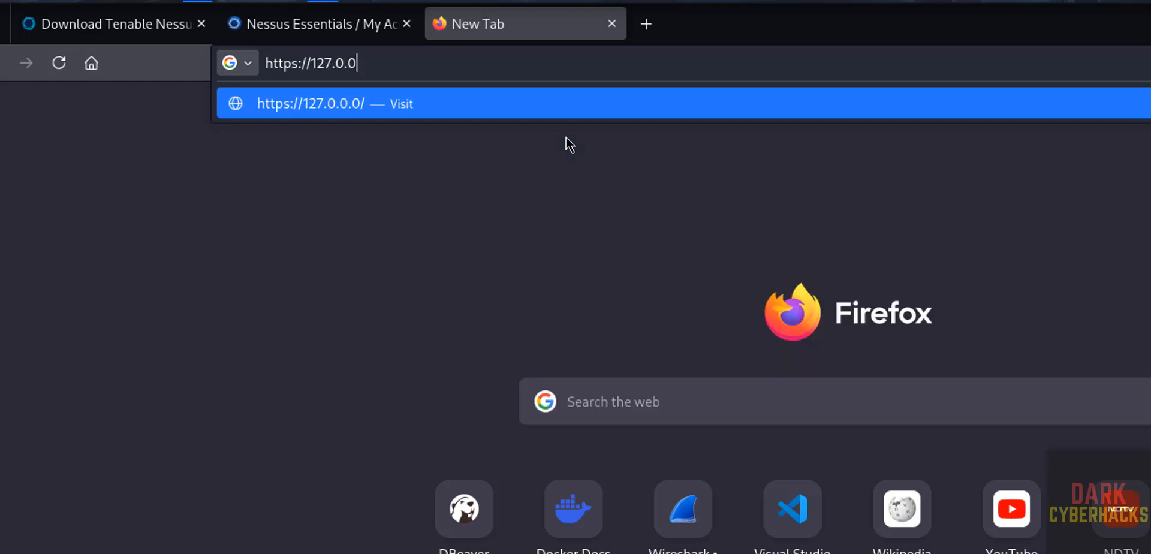
text(:8834)
key(Return)
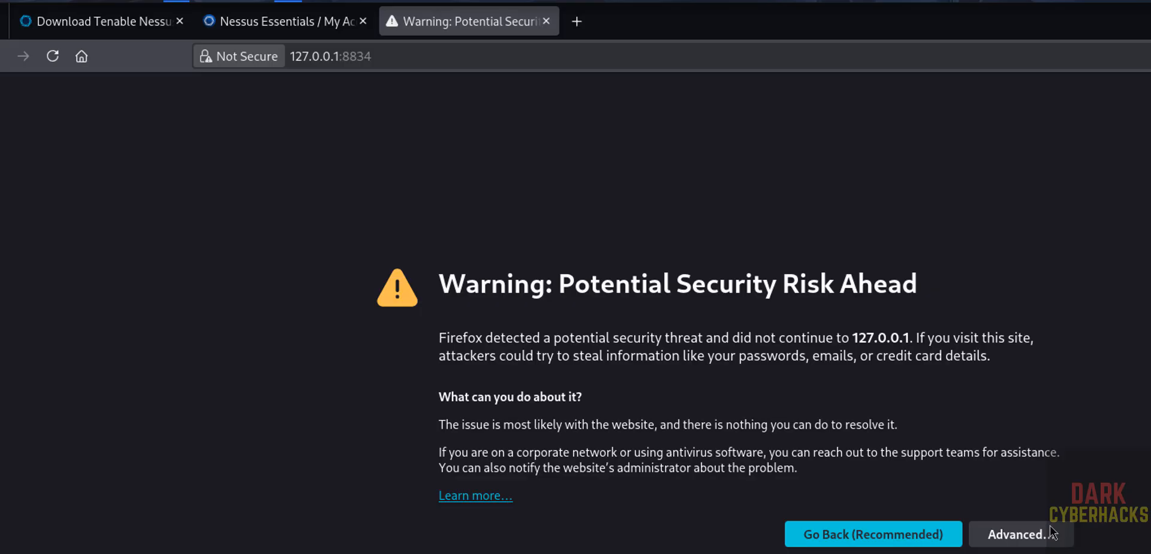
click(1021, 534)
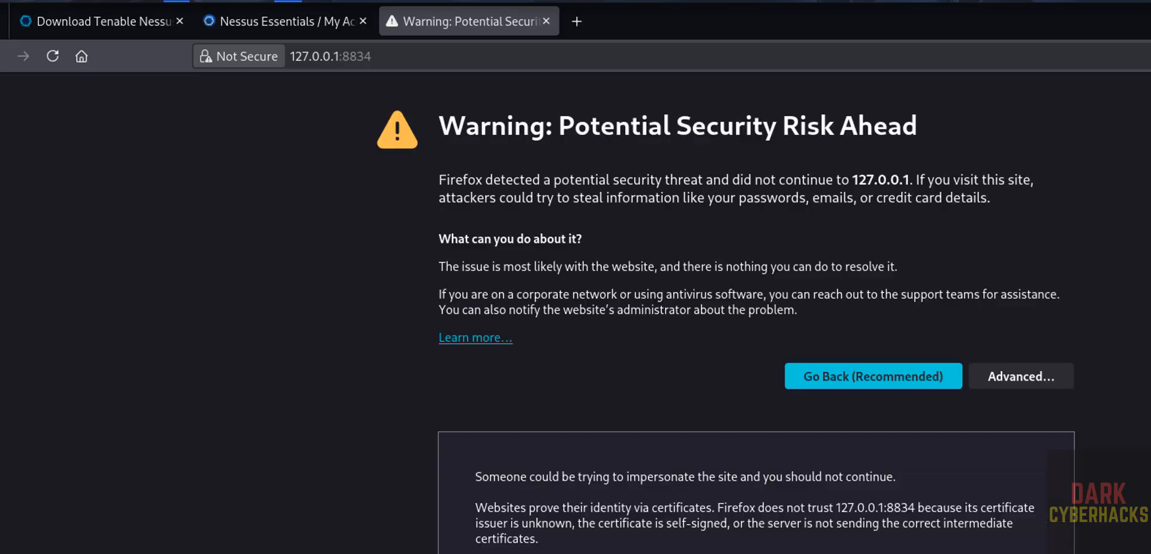
click(944, 553)
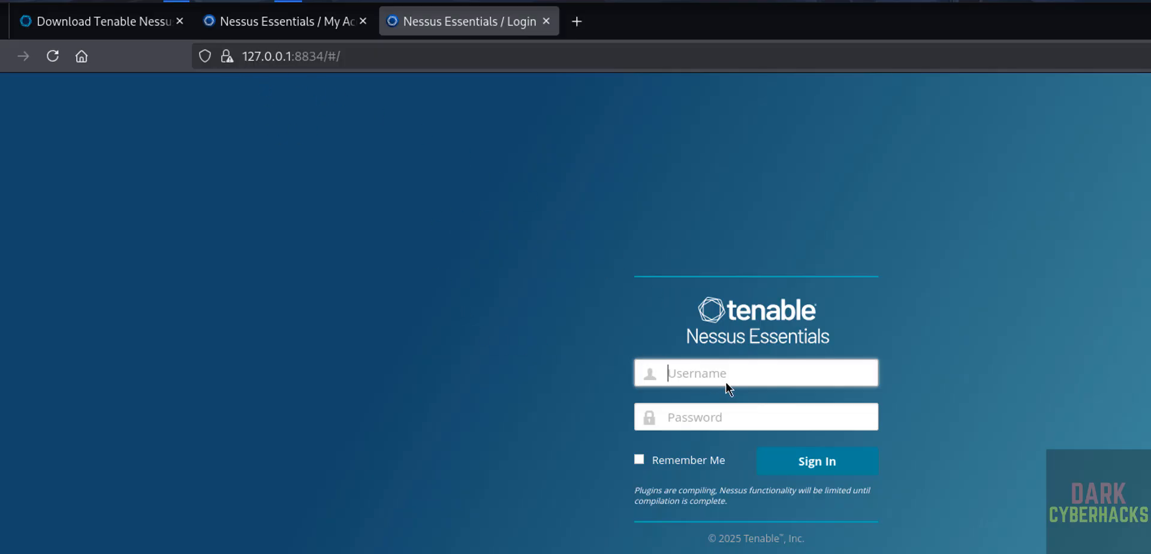
Sign in with the Nessus admin username and password, then clear the address bar.
text(nessusad)
key(BackSpace)
key(BackSpace)
text(sadmin)
key(Tab)
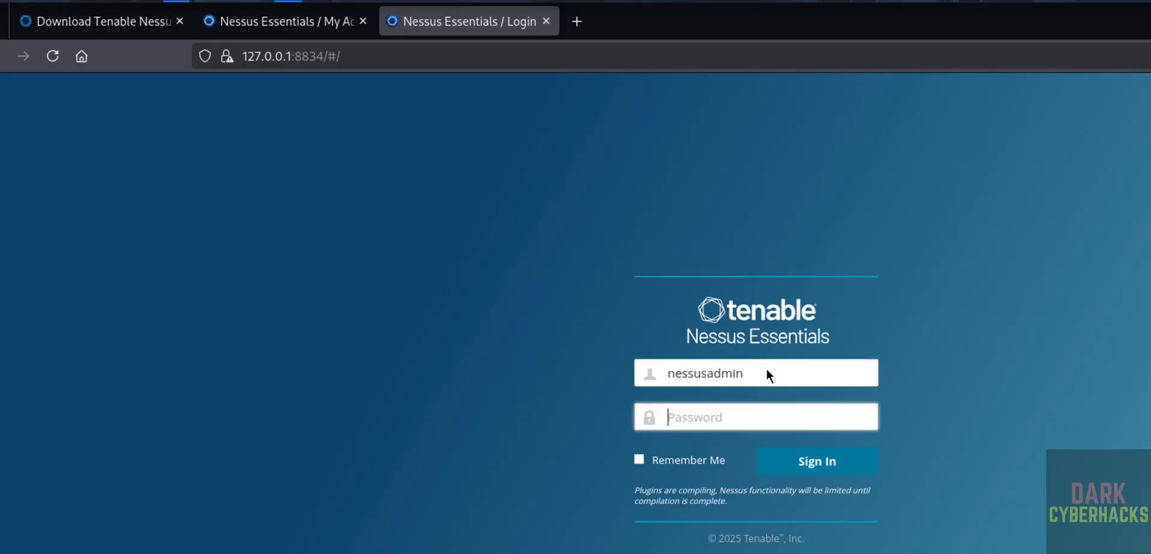
text(admin1234)
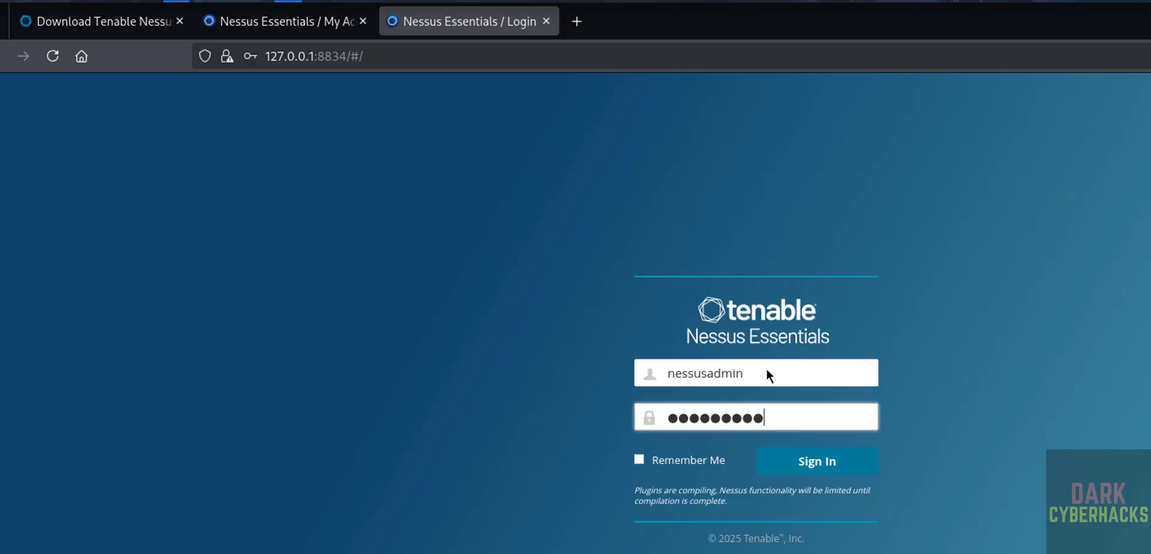
key(Return)
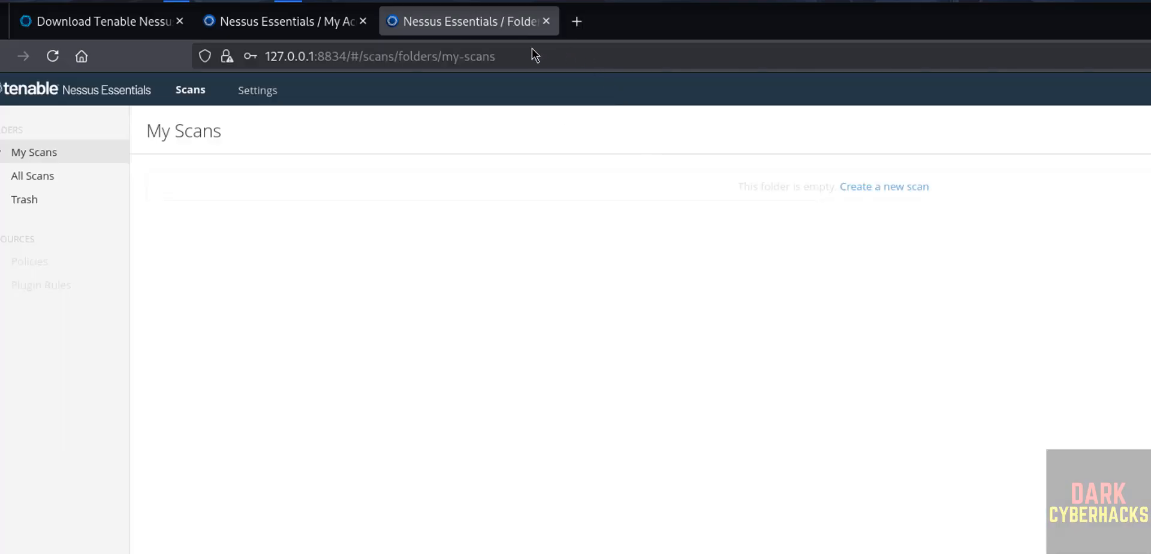
click(519, 58)
key(BackSpace)
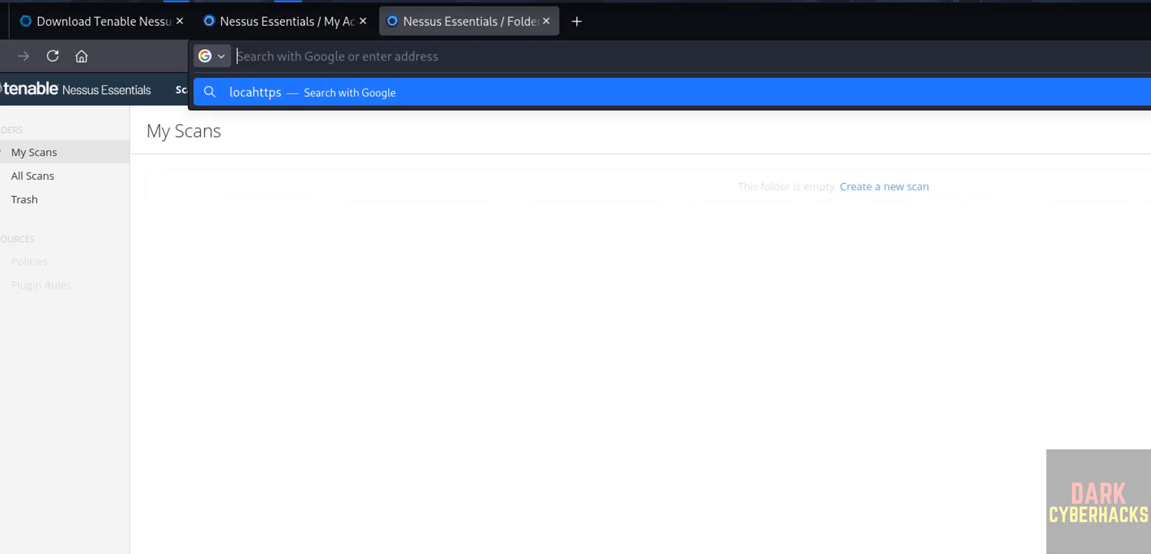
text(https://loa)
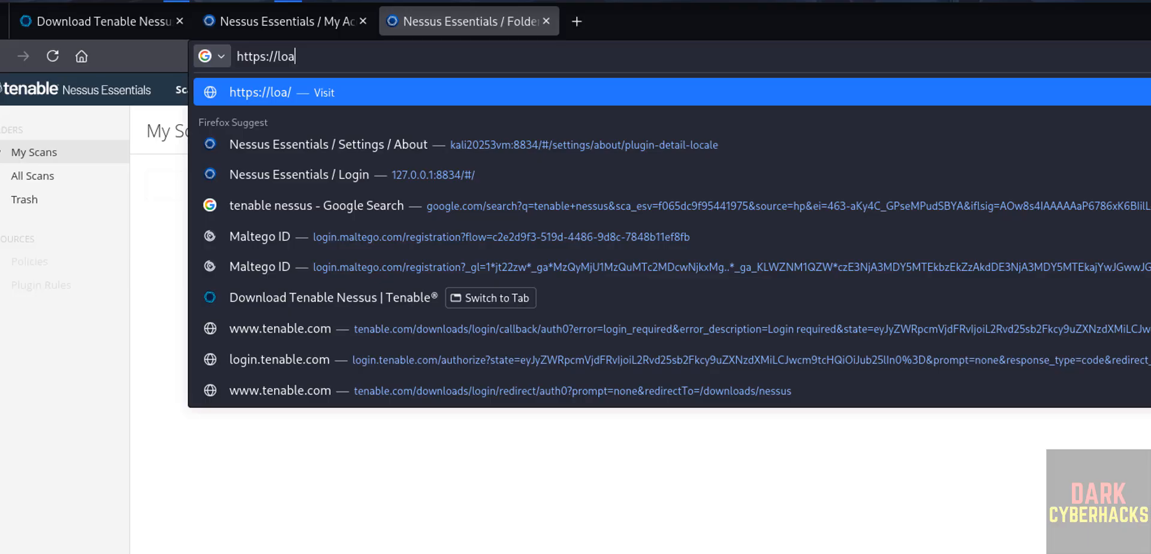
key(BackSpace)
text(calhost:8834)
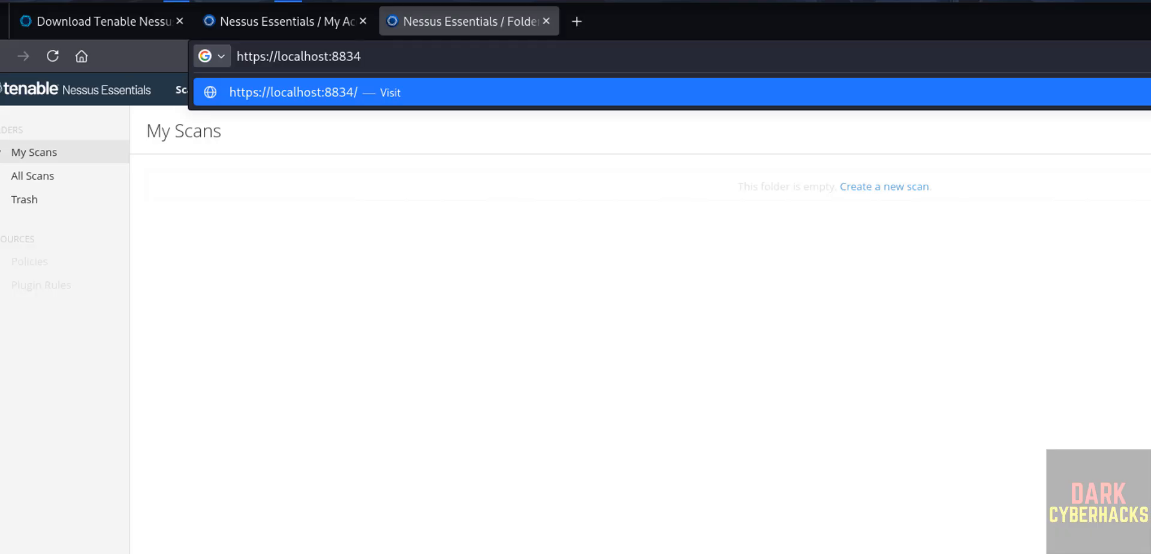
key(Return)
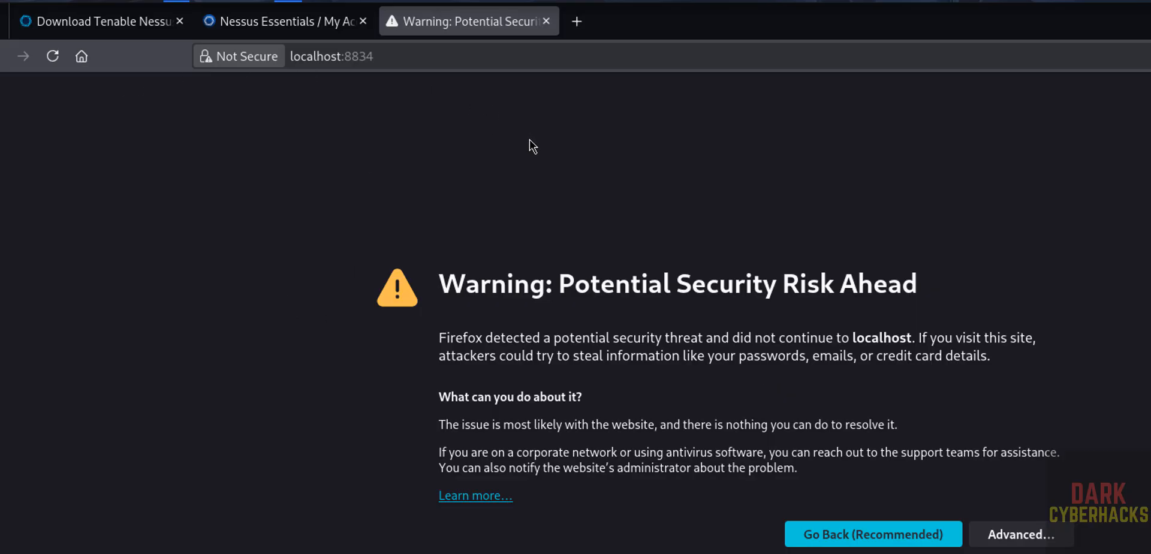
key(alt+Tab)
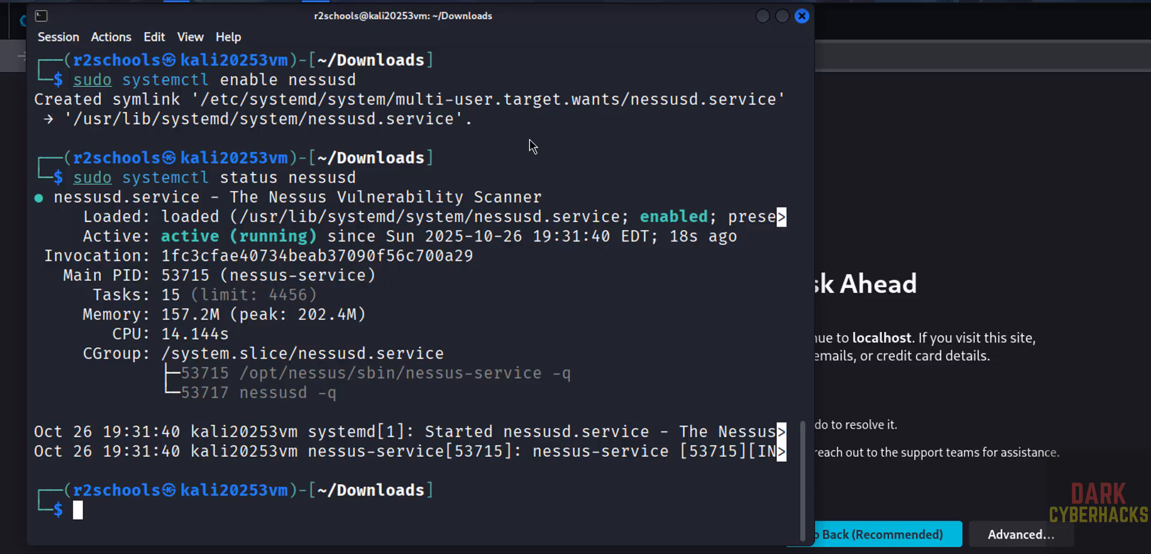
Stop nessusd with sudo systemctl stop nessusd and confirm its status is inactive (dead).
text(sudo syste)
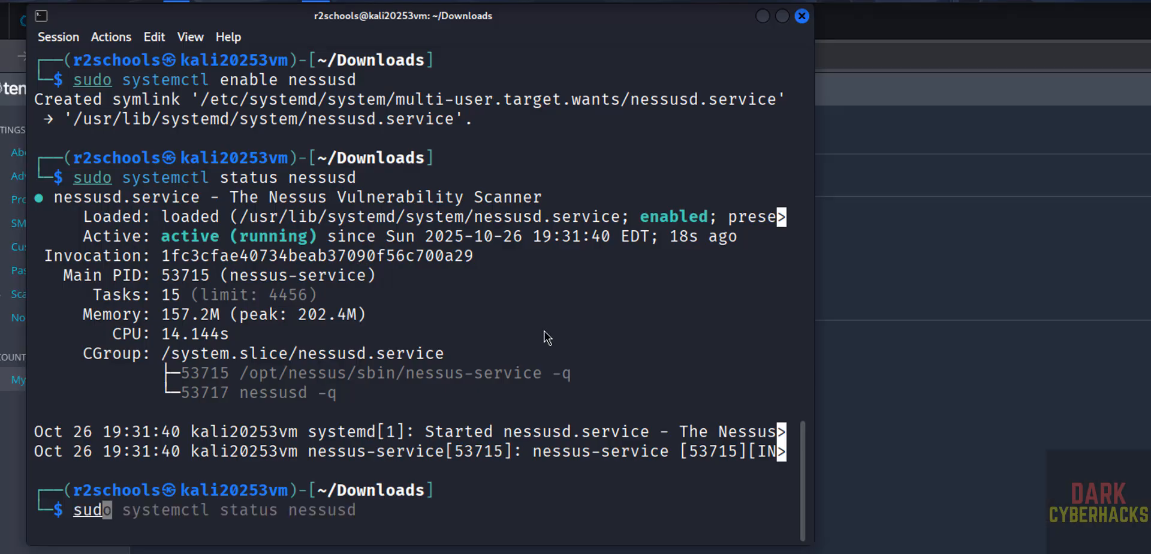
text(mctl stop n)
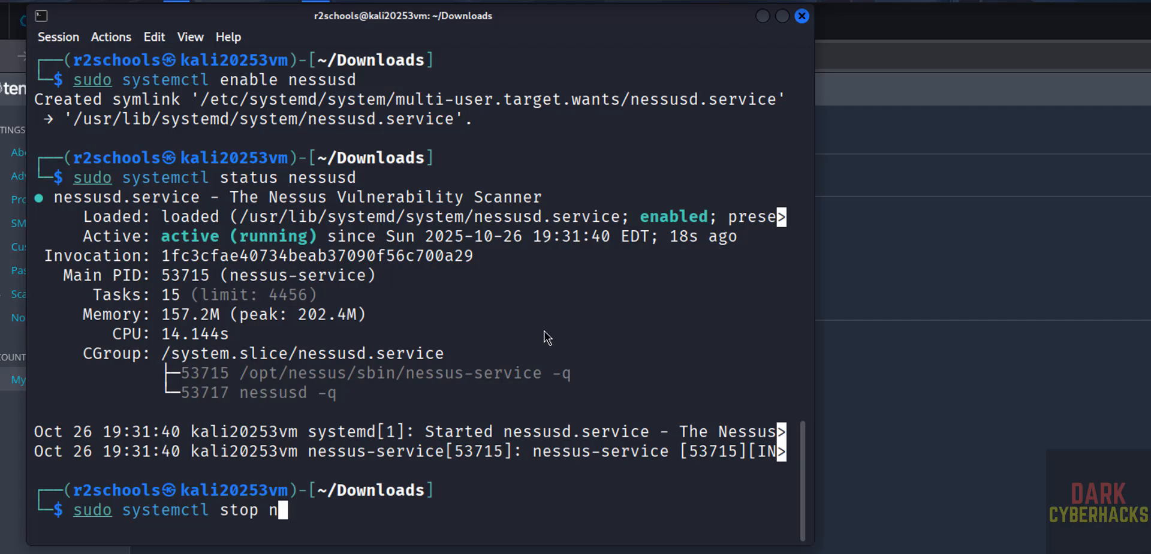
text(essusd)
key(Return)
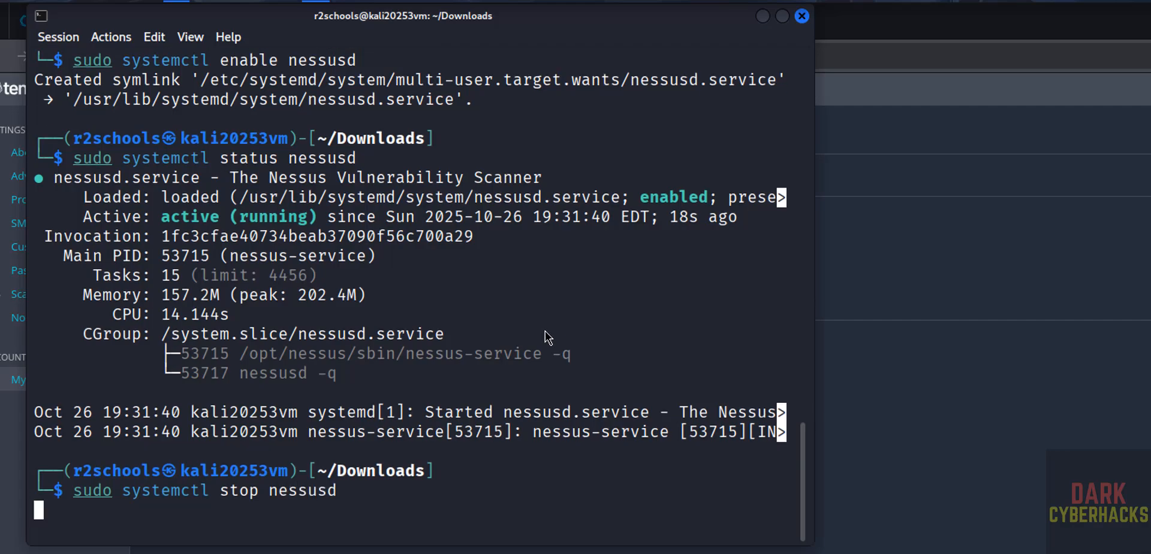
key(Up)
key(Up)
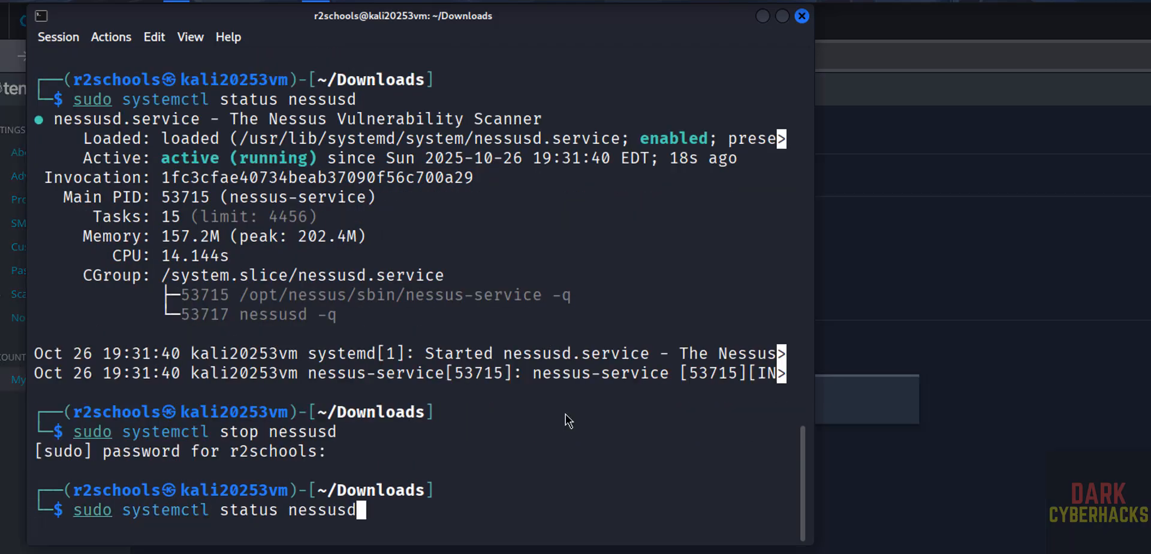
key(Return)
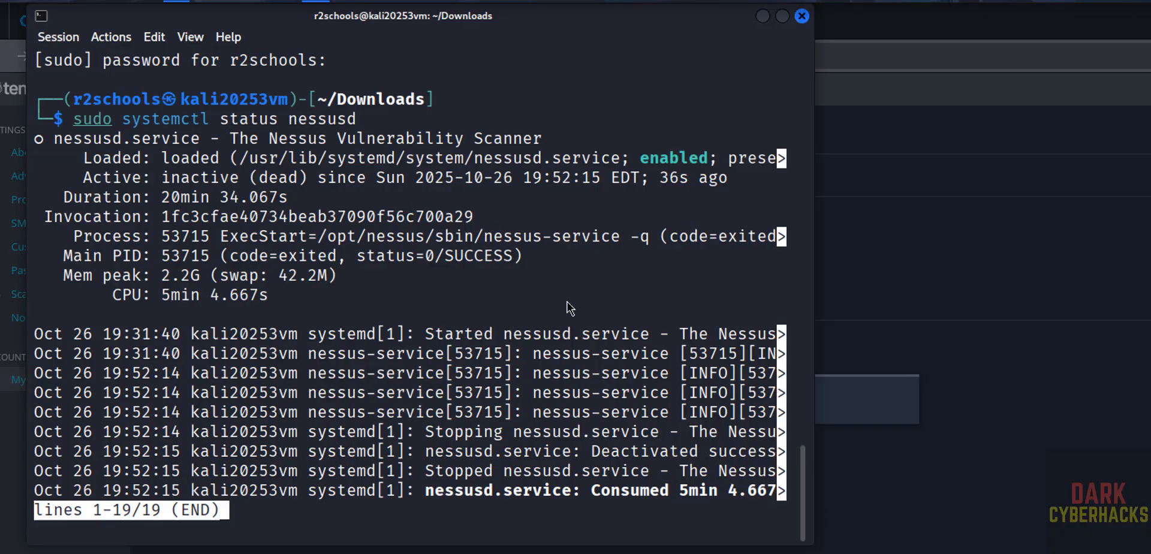
key(q)
key(alt+Tab)
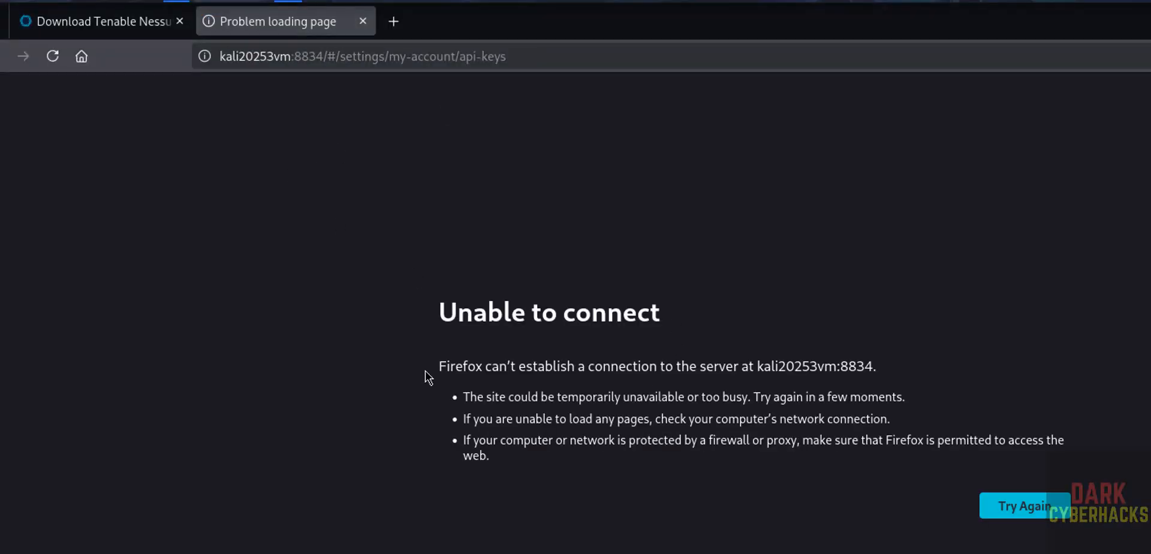
Start nessusd with sudo systemctl start nessusd and confirm it is active (running).
key(alt+Tab)
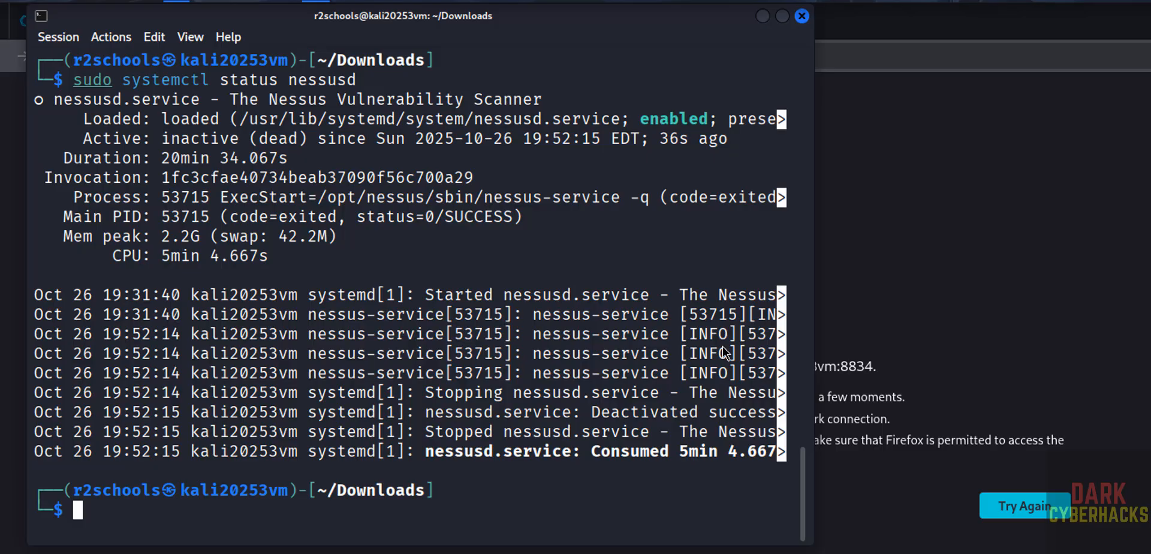
text(sudo systemc)
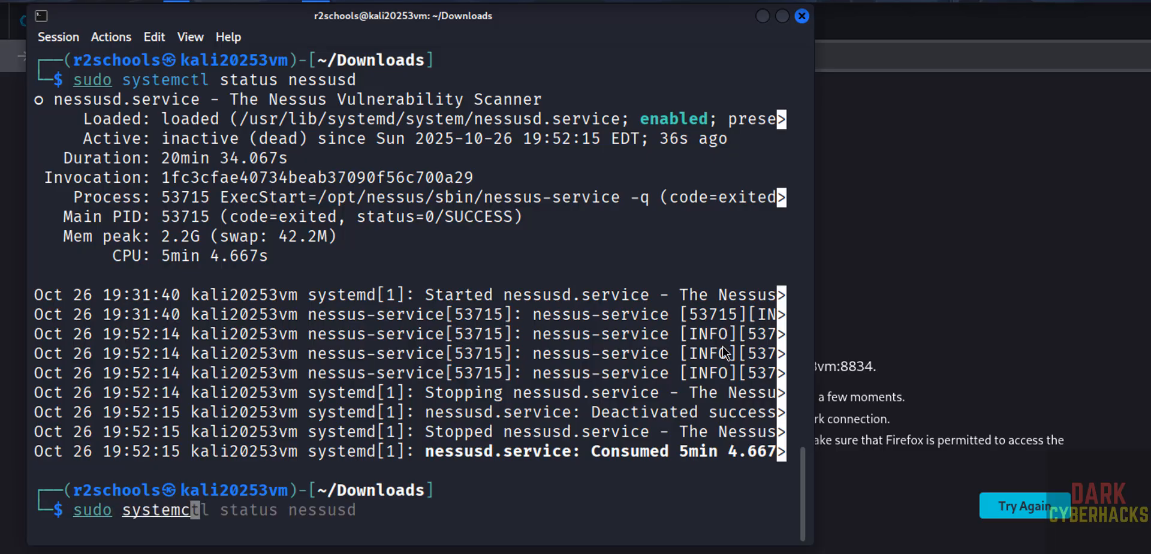
text(tl start ness)
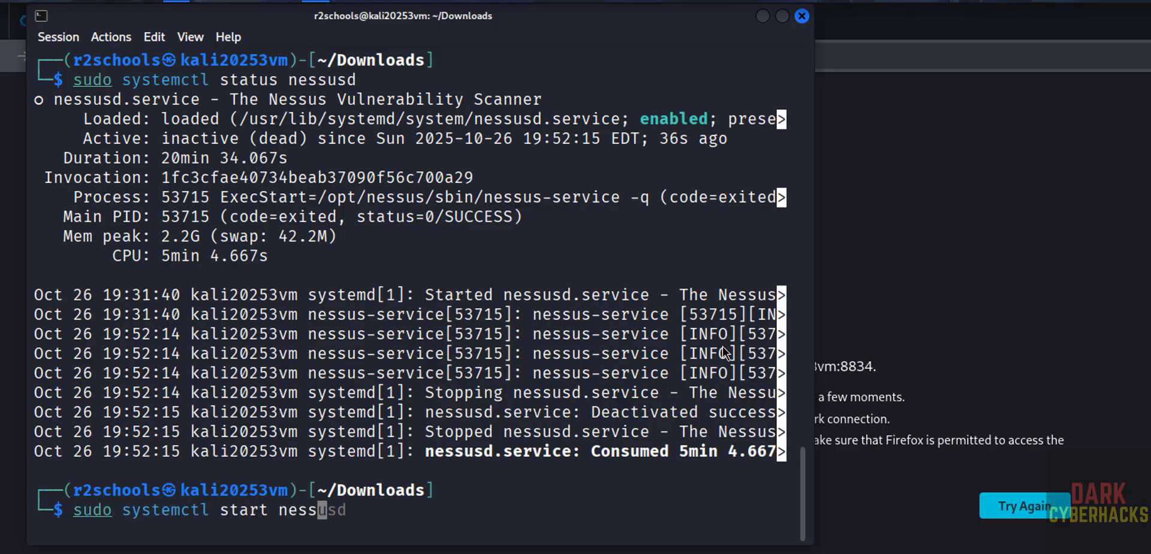
text(usd)
key(Return)
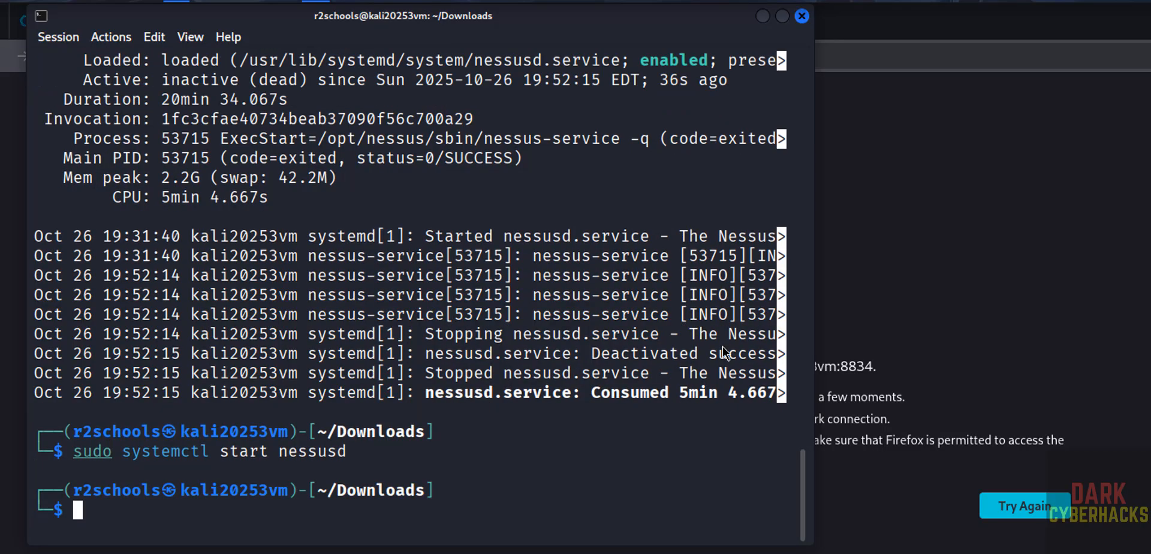
key(alt+Tab)
key(F5)
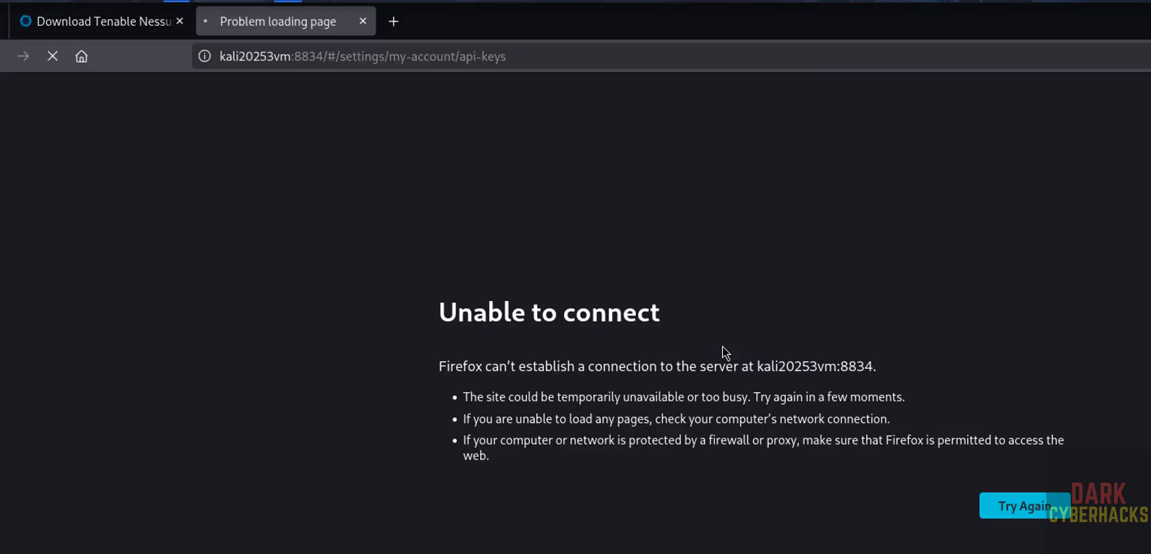
key(alt+Tab)
key(Up)
key(Up)
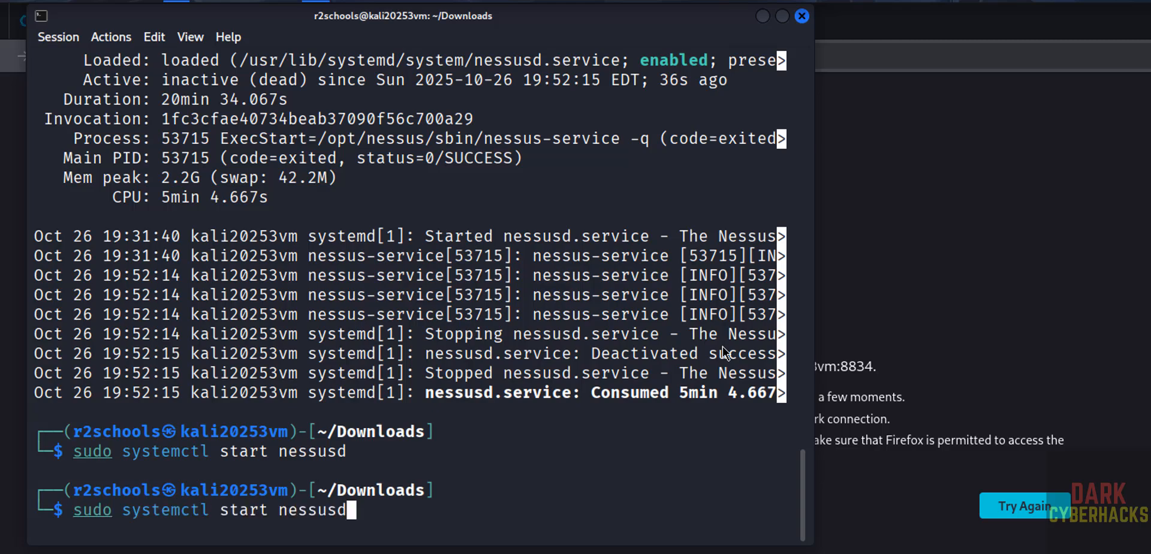
key(Return)
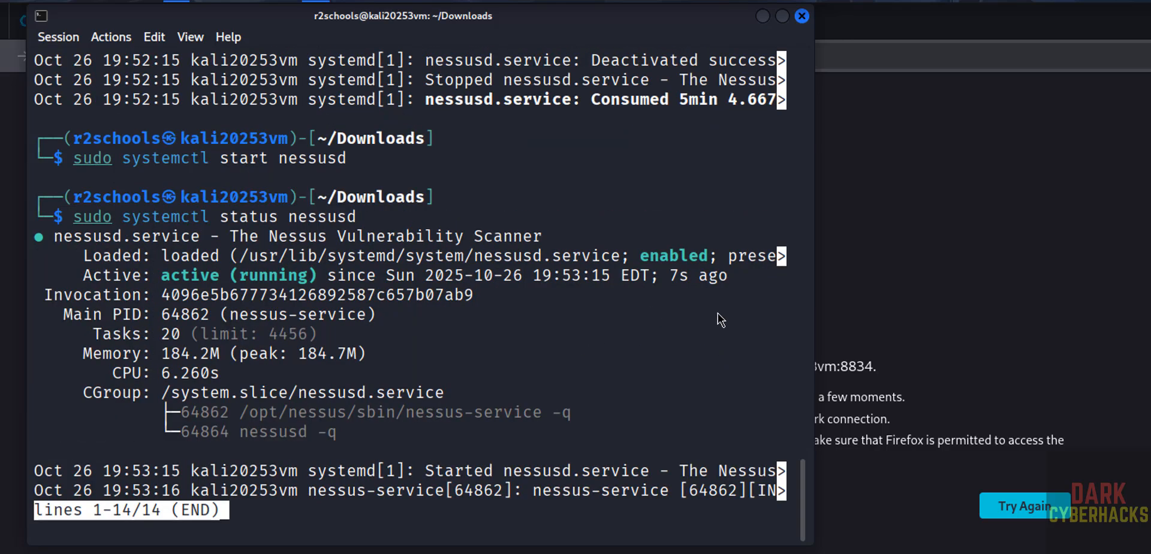
key(q)
Reload the Nessus page in Firefox and sign in with the admin username and password.
key(alt+Tab)
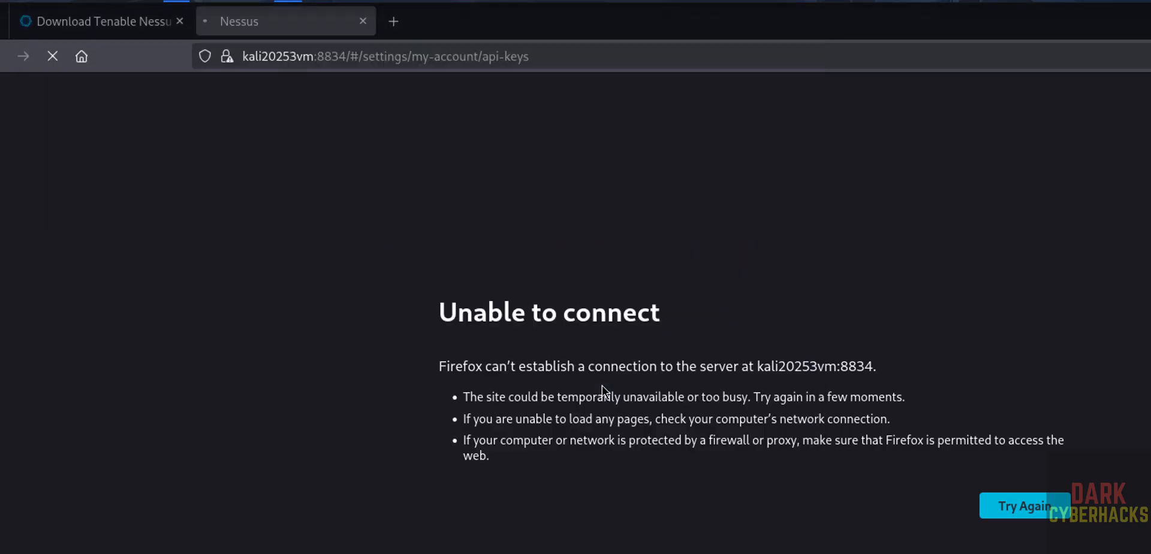
key(F5)
text(nessus)
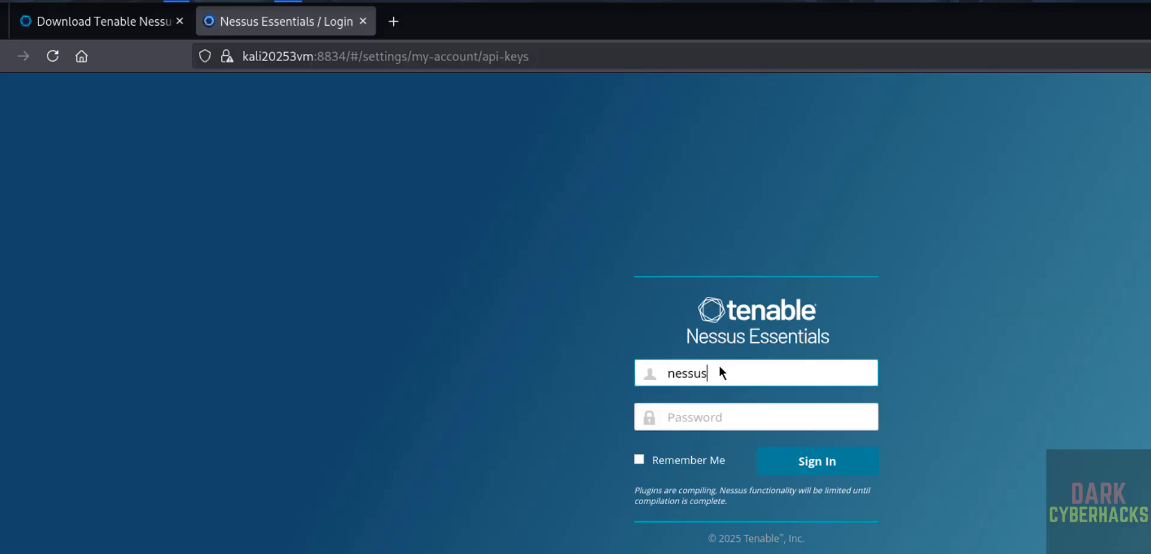
text(admin)
key(Tab)
text(*********)
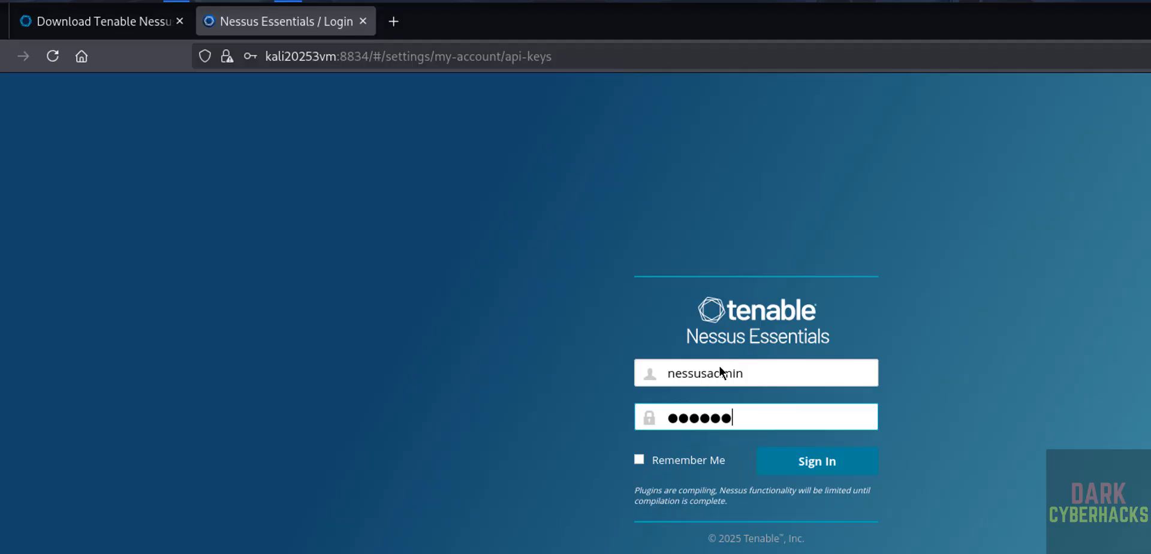
key(Return)
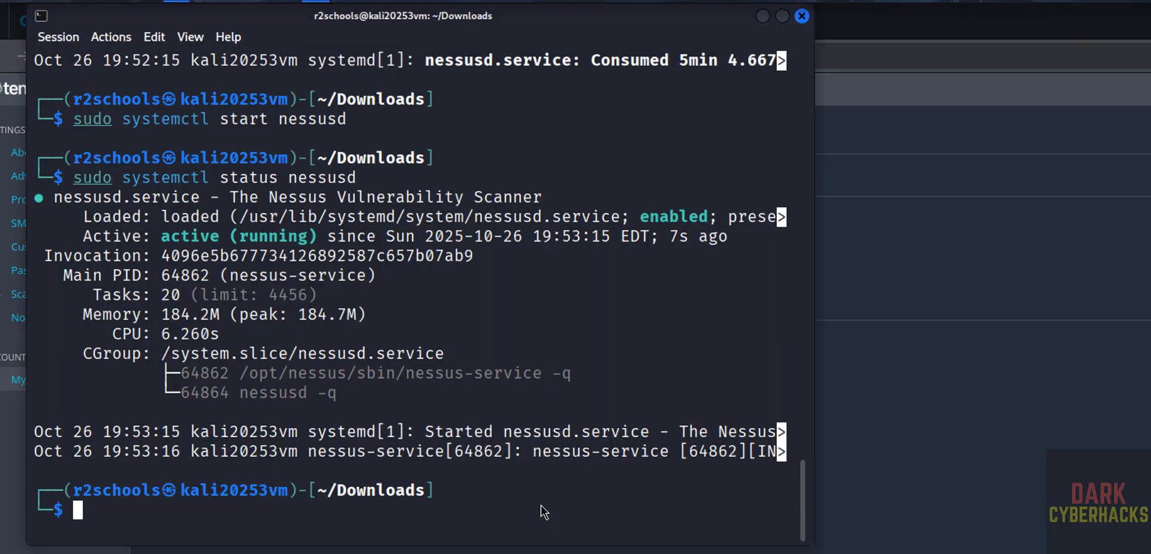
Restart nessusd with sudo systemctl restart nessusd and check its status.
text(sudo sysrtem)
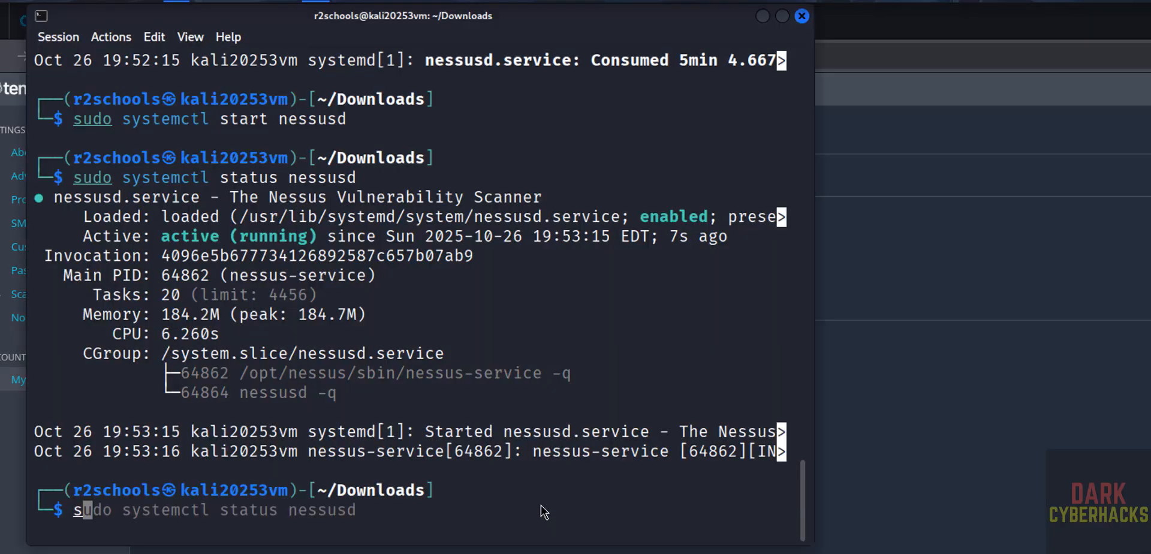
key(BackSpace)
key(BackSpace)
key(BackSpace)
key(BackSpace)
text(temctl r)
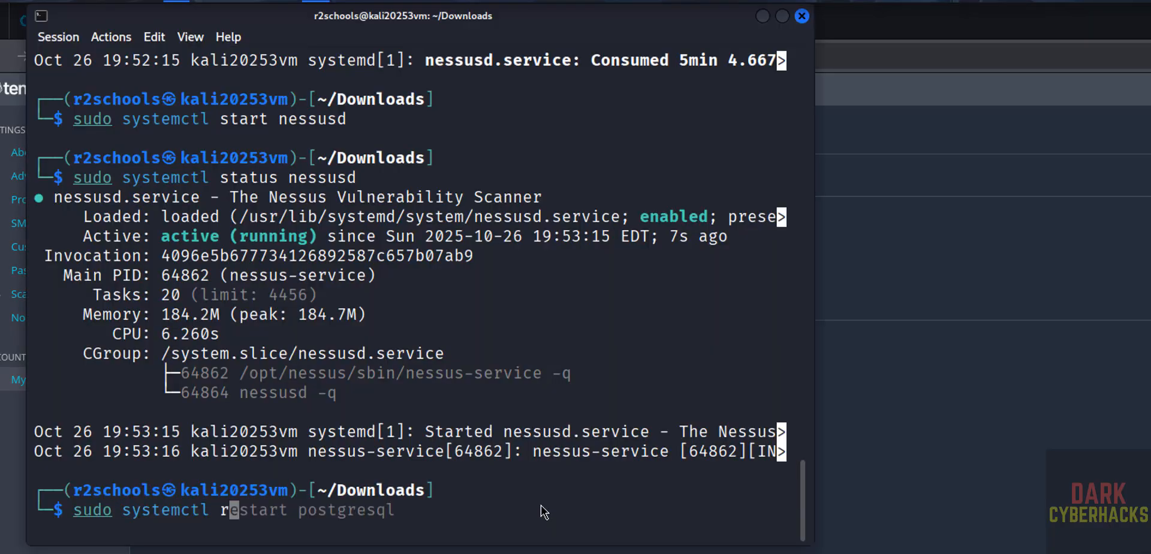
text(estart nessusd)
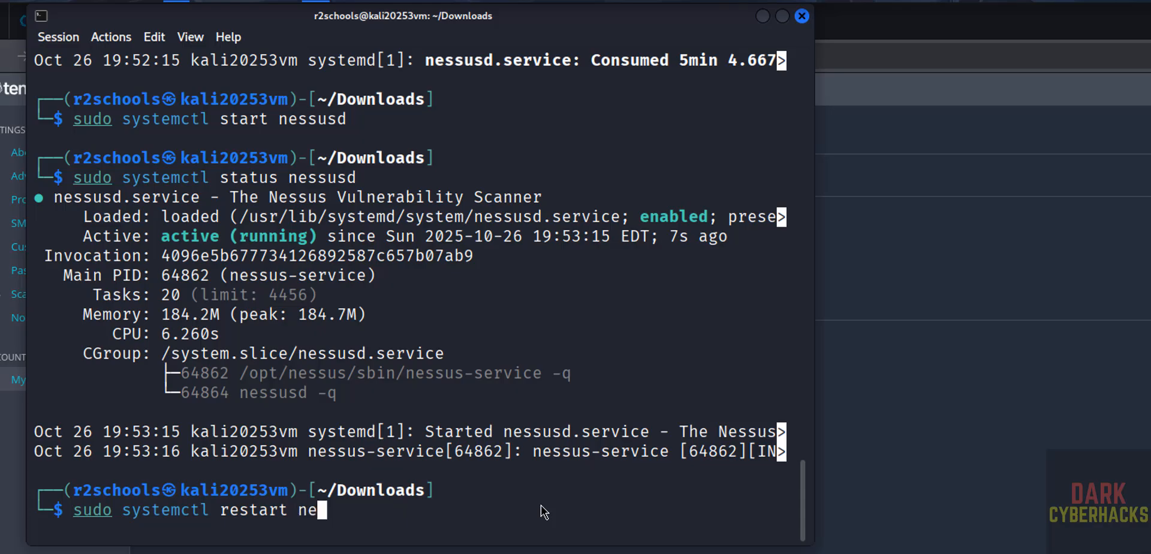
key(BackSpace)
text(d)
key(Return)
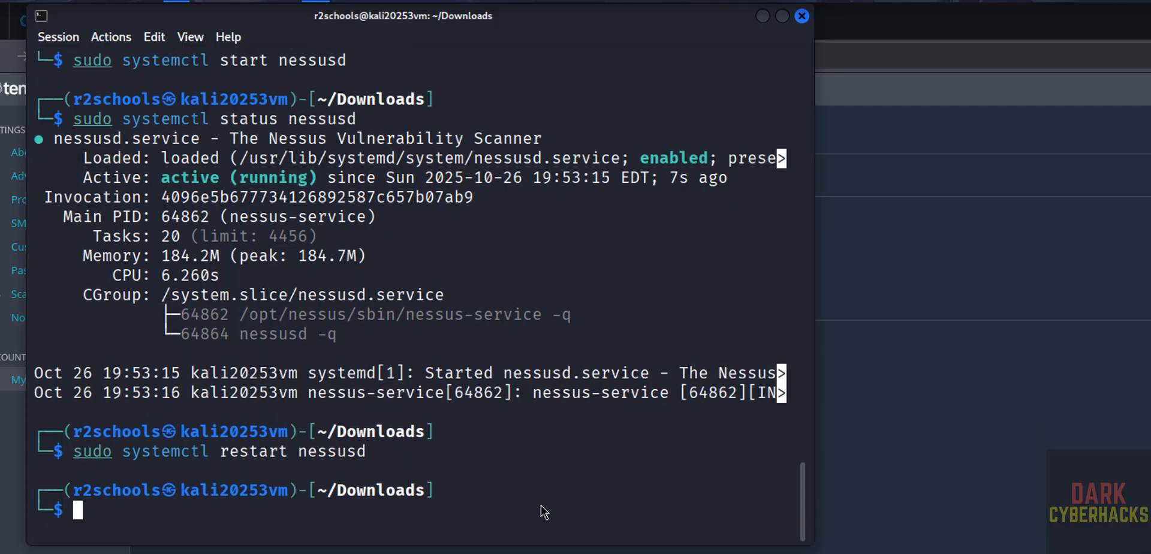
key(Up)
key(Up)
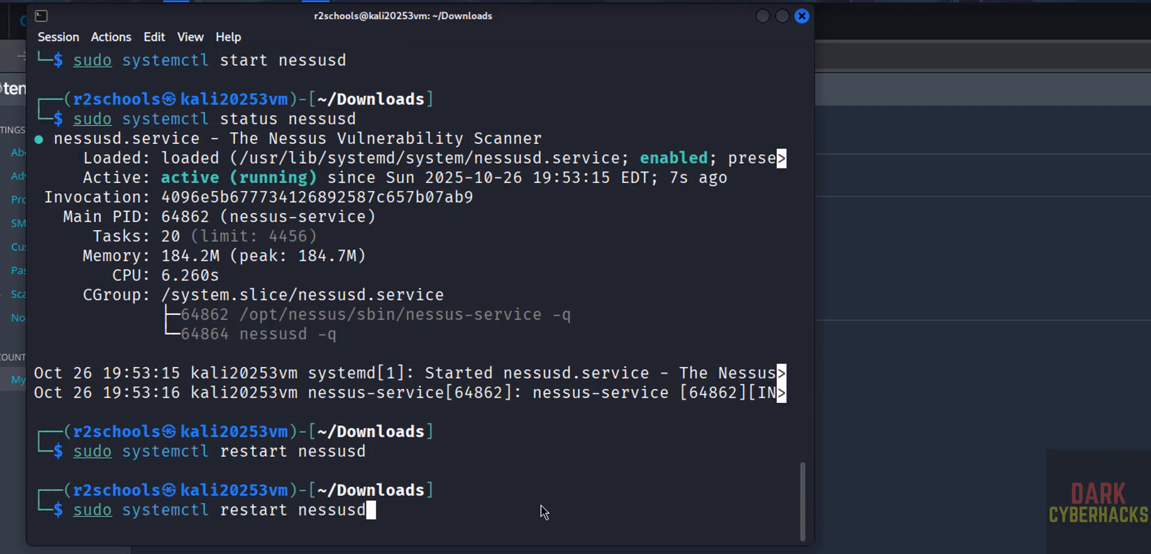
key(Return)
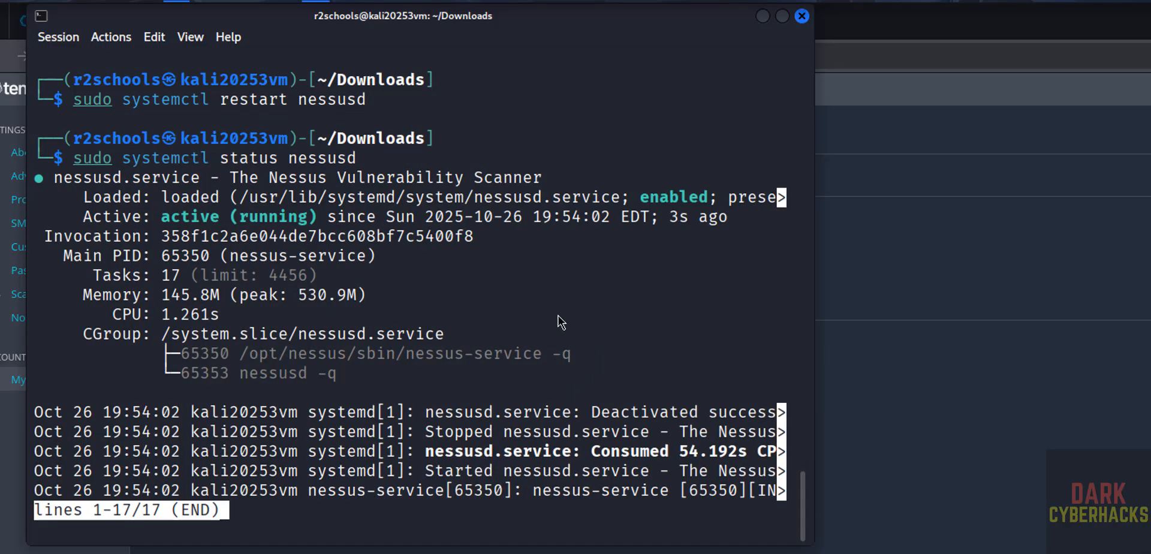
Delete Nessus-10.10.0-debian10_amd64.deb from Downloads, listing the folder before and after.
text(q)
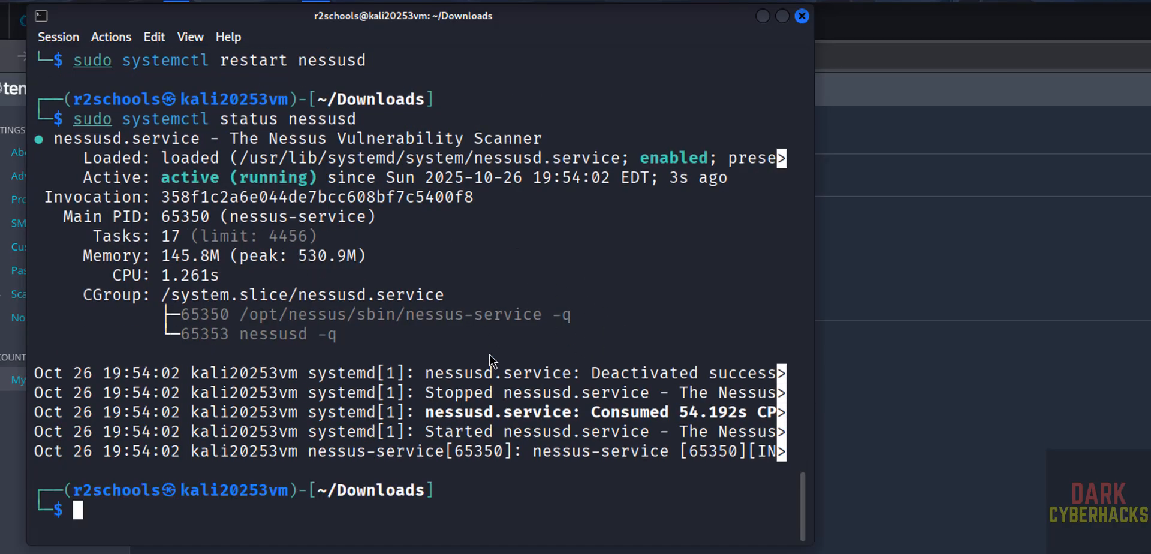
text(ls)
key(Return)
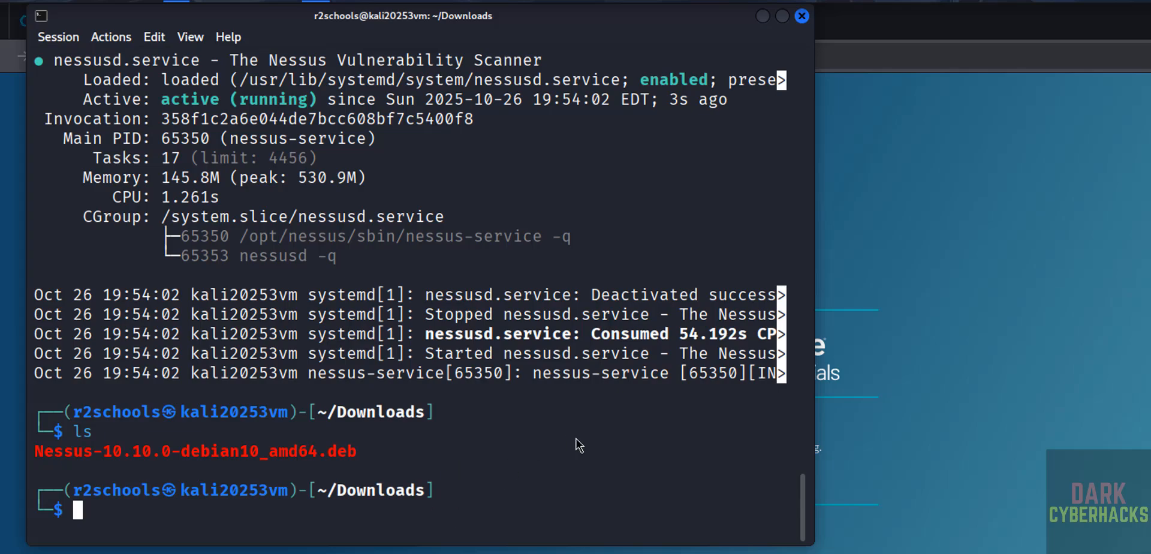
key(alt+Tab)
key(alt+Tab)
text(rm )
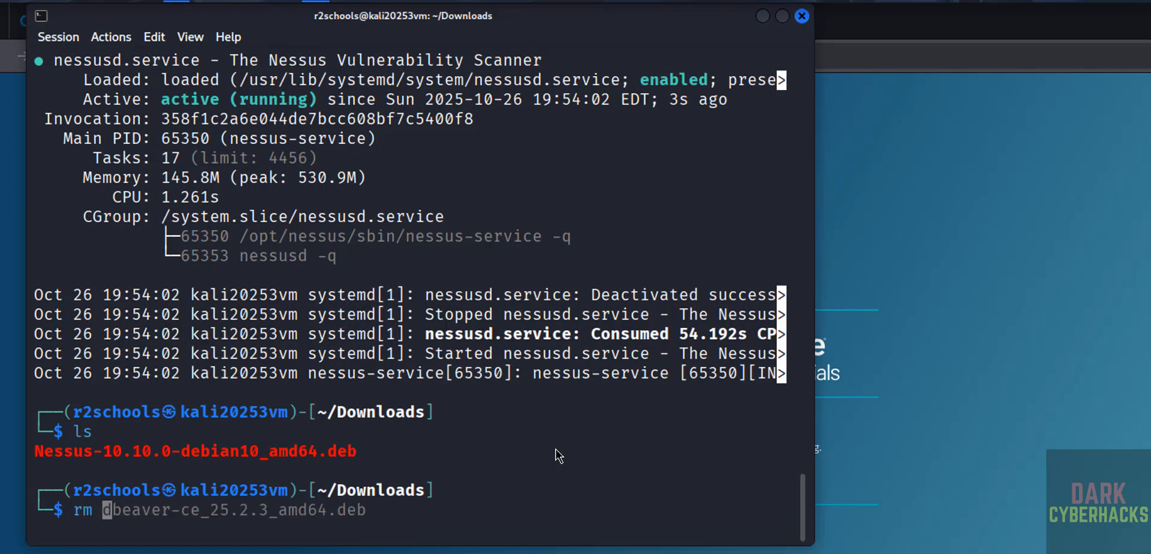
text(Nesu)
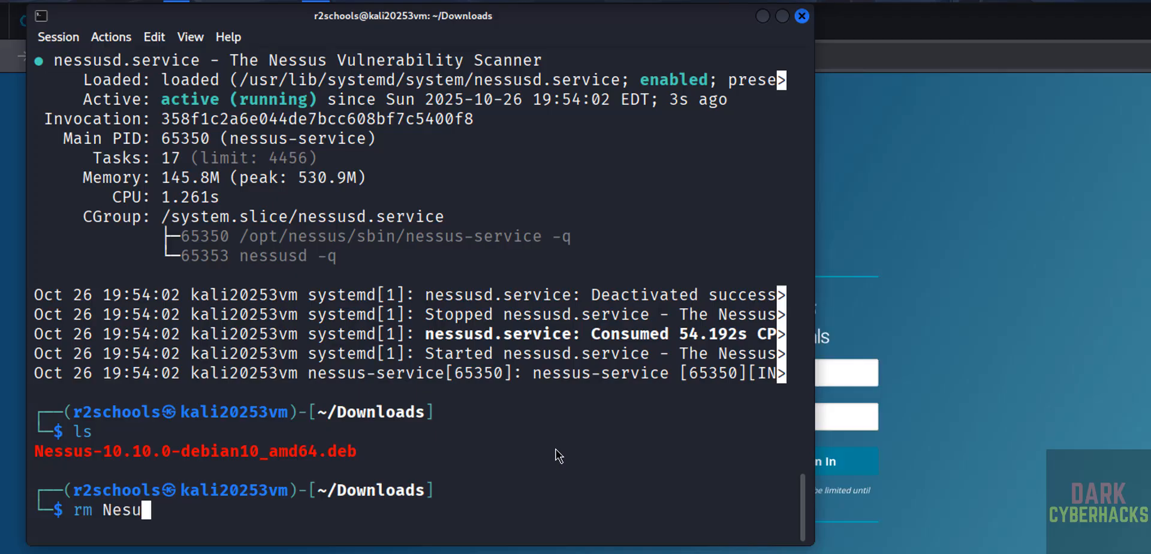
key(Tab)
key(Return)
text(l)
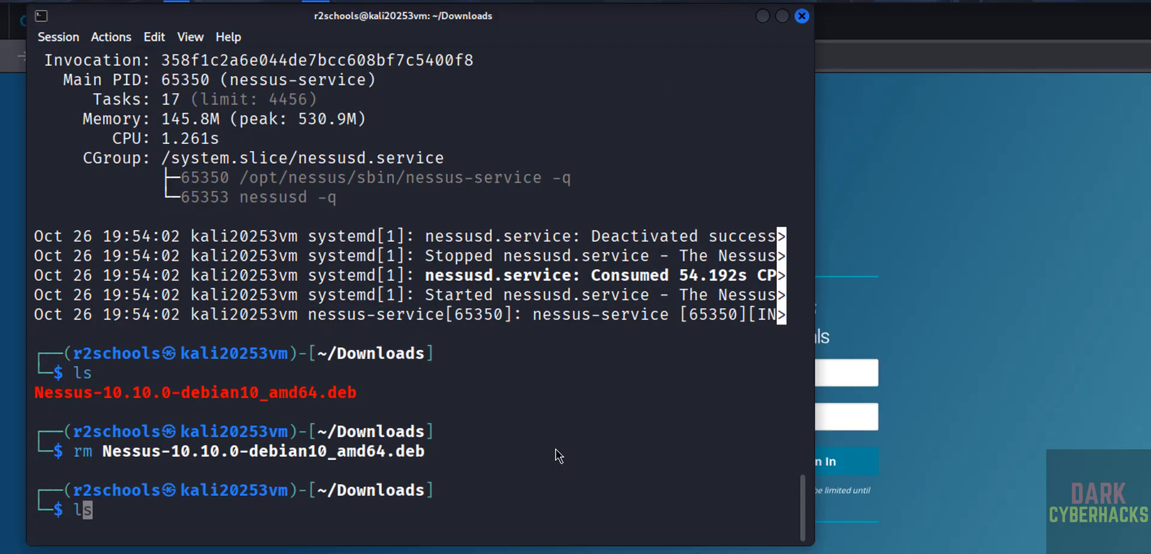
text(s)
key(Return)
key(alt+Tab)
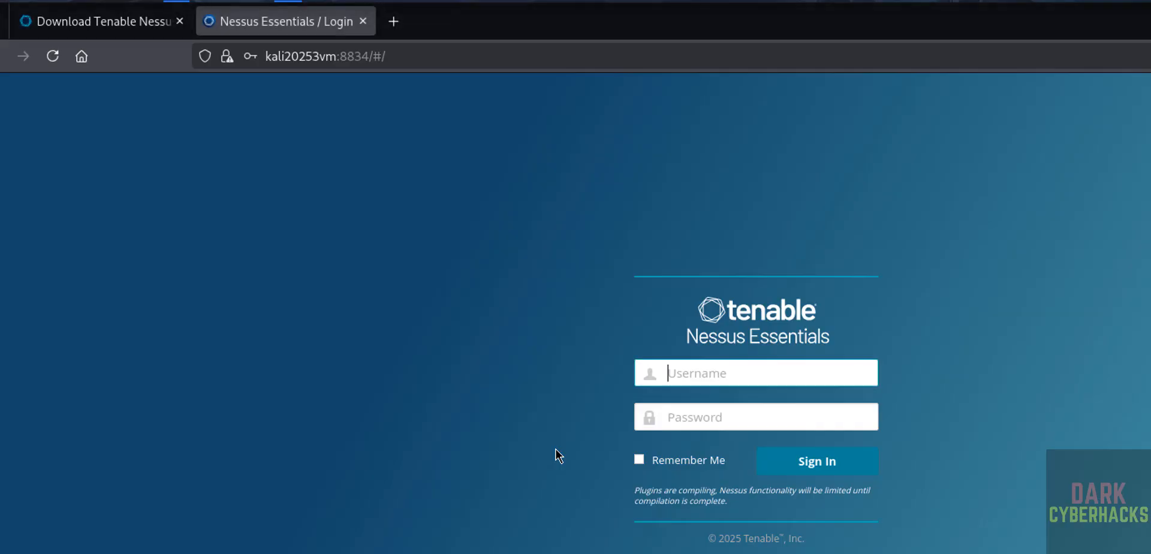
key(alt+Tab)
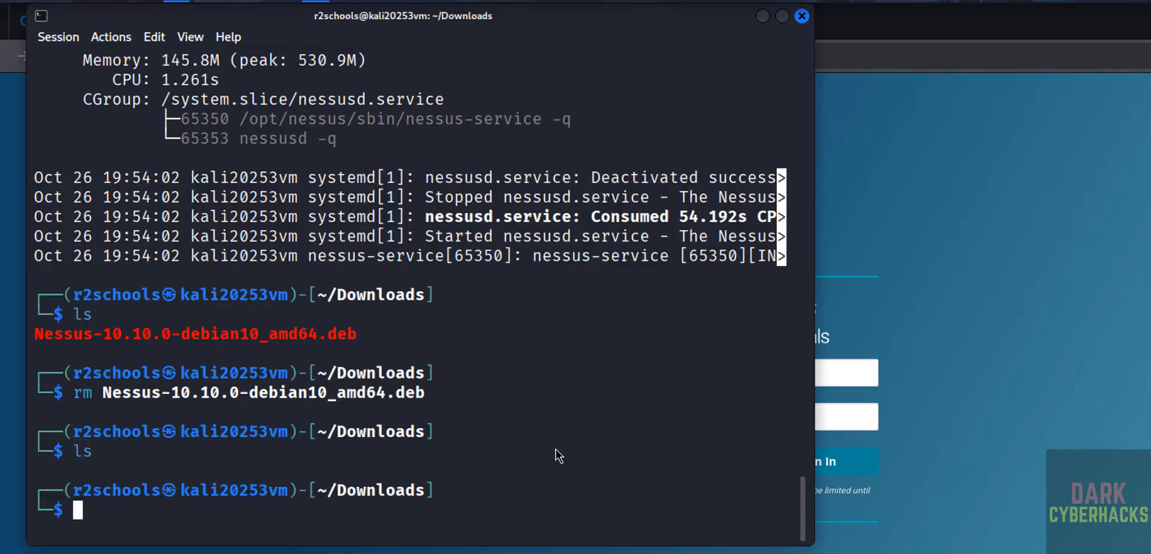